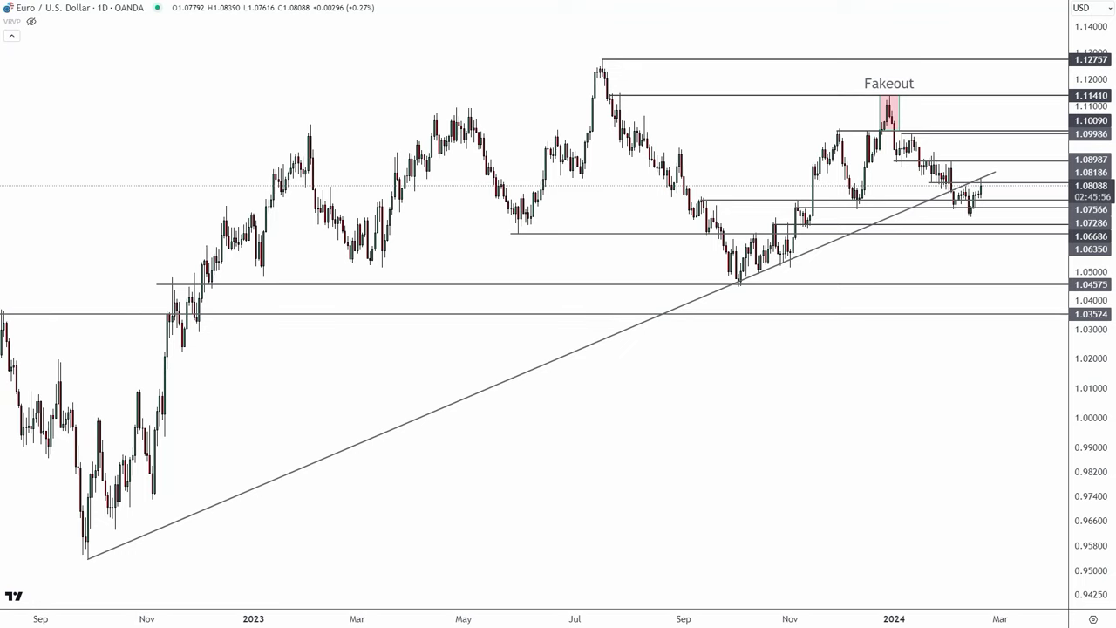
Mark the trendline's September 2022 low, October 2023 low and February 2024 break on the EUR/USD daily chart.
{"action": "mouse_move", "coordinate": [75, 564]}
{"action": "left_mouse_down"}
{"action": "mouse_move", "coordinate": [105, 557]}
{"action": "mouse_move", "coordinate": [80, 550]}
{"action": "left_mouse_up"}
{"action": "left_click_drag", "start_coordinate": [736, 285], "coordinate": [746, 281]}
{"action": "mouse_move", "coordinate": [944, 217]}
{"action": "left_mouse_down"}
{"action": "mouse_move", "coordinate": [1003, 179]}
{"action": "mouse_move", "coordinate": [970, 212]}
{"action": "left_mouse_up"}
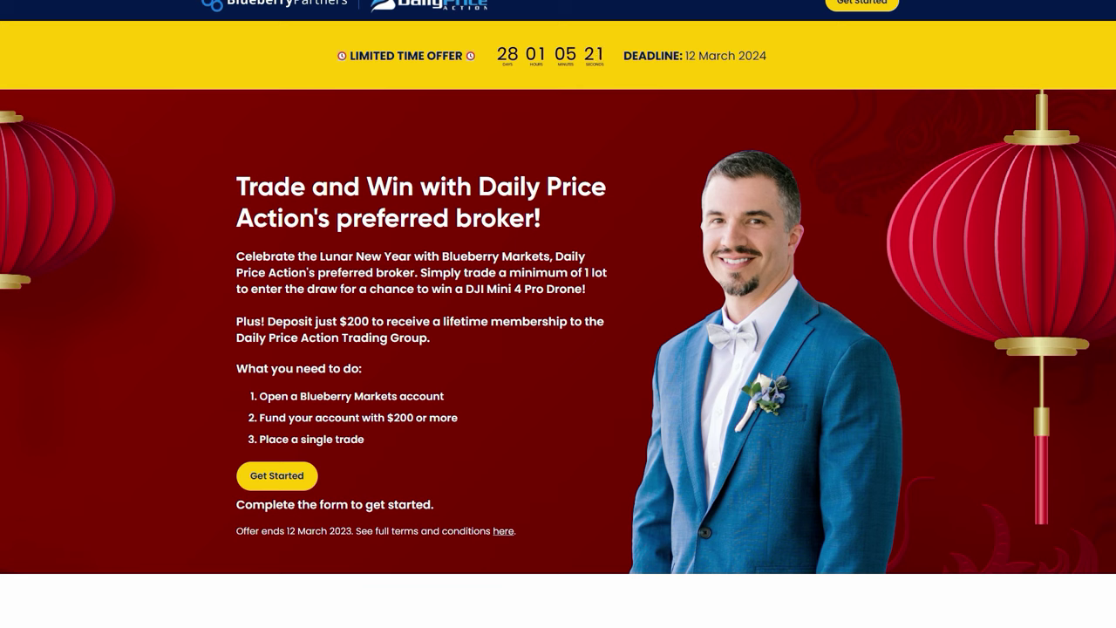
Mark the $200 deposit offer and the DJI Mini 4 Pro Drone prize on the promotion page, erasing the markings after each.
{"action": "mouse_move", "coordinate": [248, 353]}
{"action": "left_mouse_down"}
{"action": "mouse_move", "coordinate": [643, 330]}
{"action": "mouse_move", "coordinate": [336, 305]}
{"action": "mouse_move", "coordinate": [213, 347]}
{"action": "mouse_move", "coordinate": [319, 370]}
{"action": "left_mouse_up"}
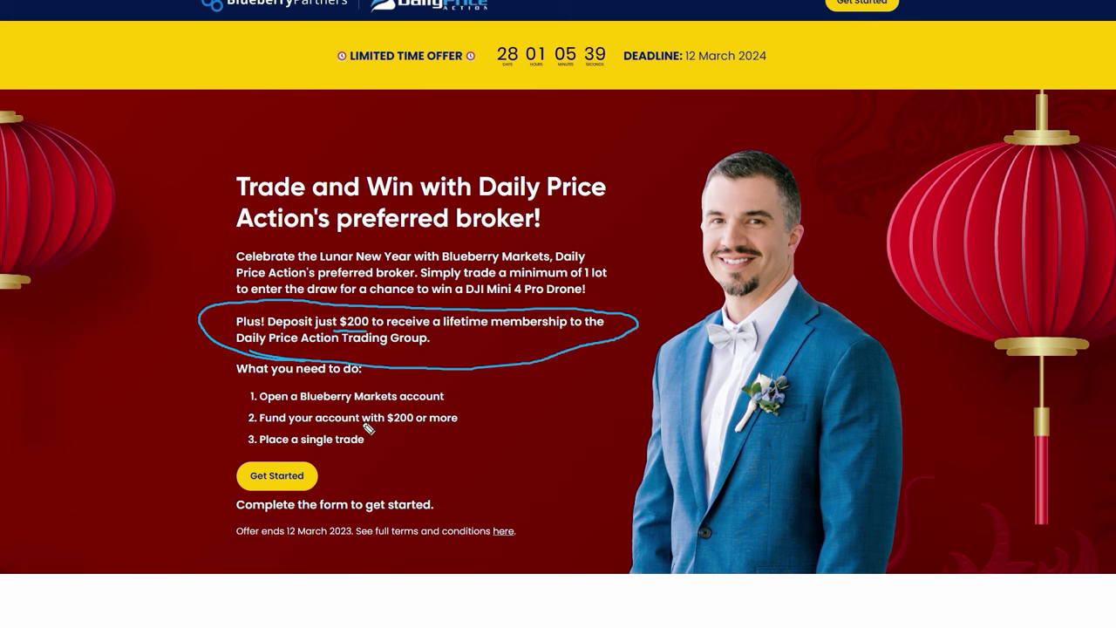
{"action": "key", "text": "ctrl+z"}
{"action": "key", "text": "ctrl+z"}
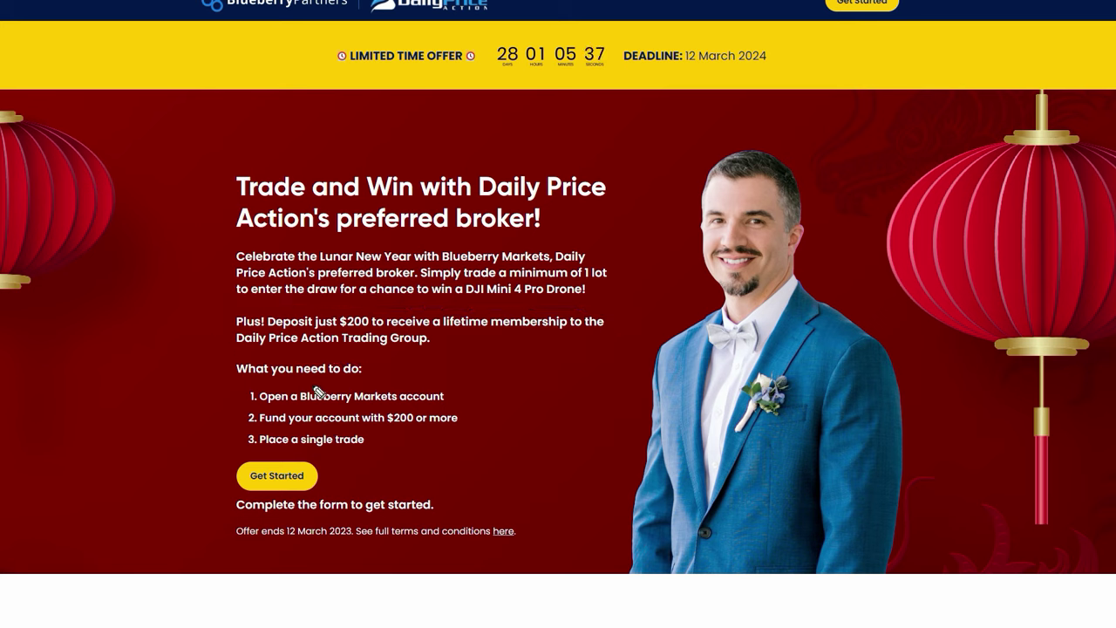
{"action": "left_click_drag", "start_coordinate": [458, 299], "coordinate": [579, 298]}
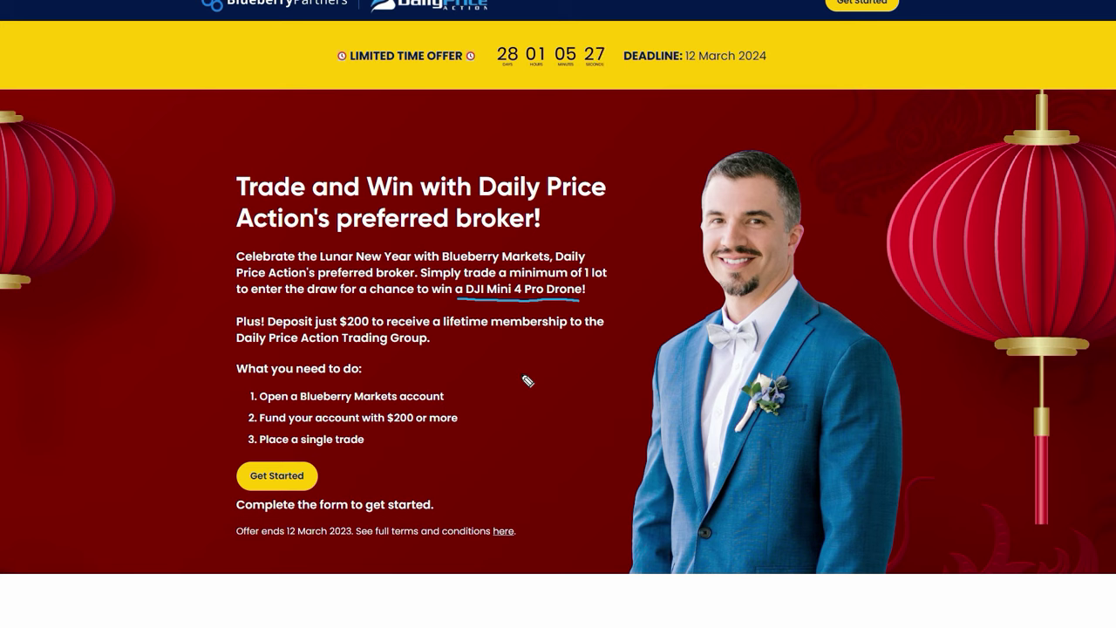
{"action": "key", "text": "ctrl+z"}
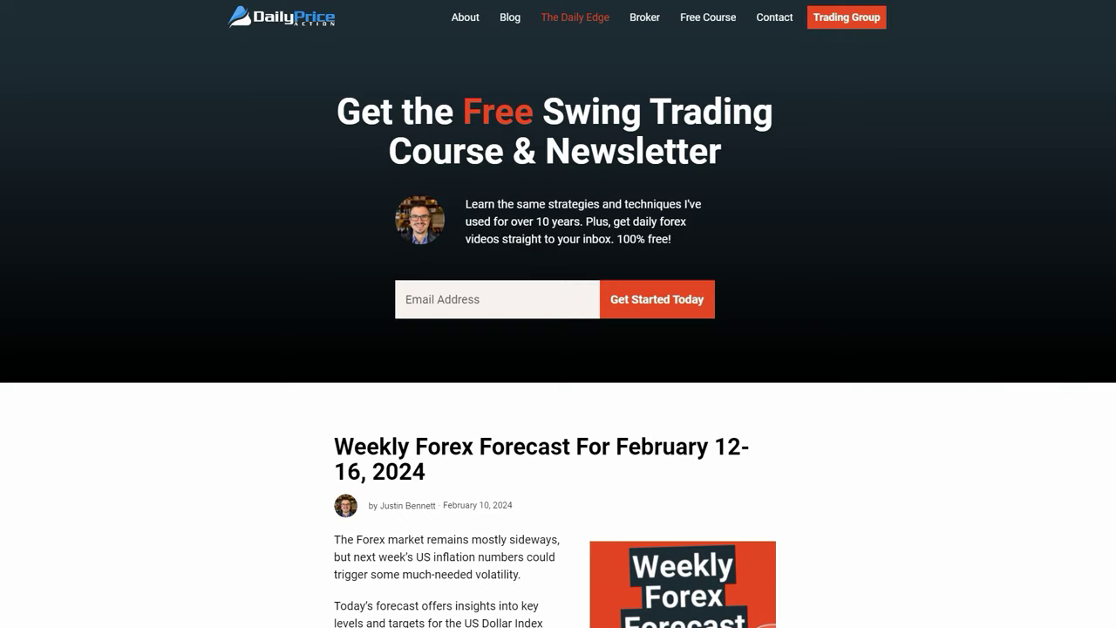
Underline the Broker link and the account-opening and $200 funding requirements, circle the lifetime membership offer, and undo the last marking.
{"action": "left_click_drag", "start_coordinate": [620, 29], "coordinate": [667, 28]}
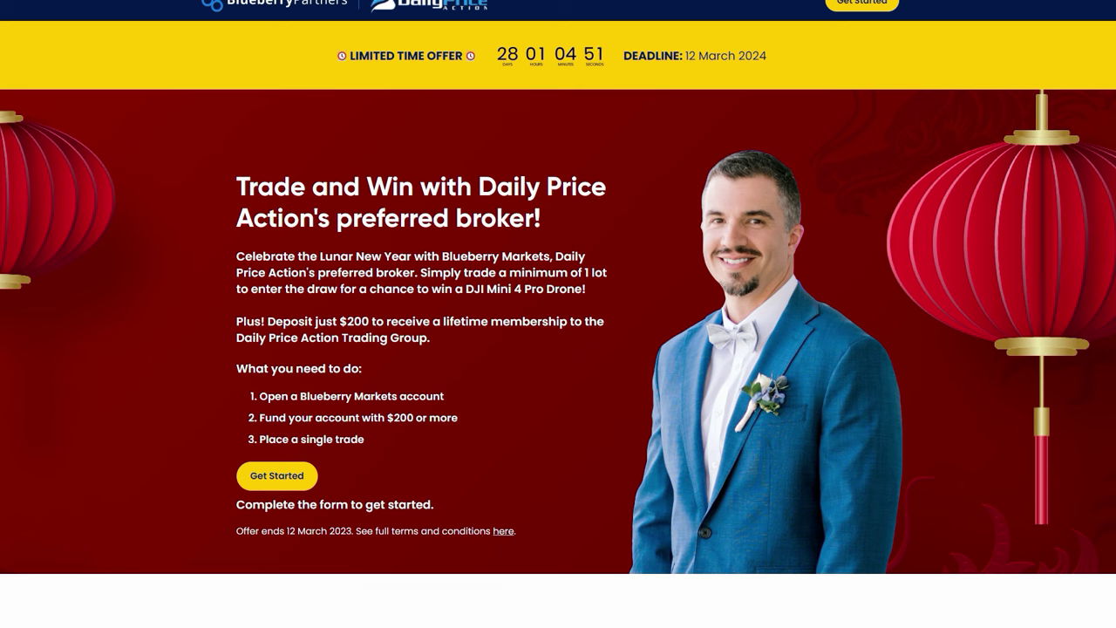
{"action": "mouse_move", "coordinate": [268, 405]}
{"action": "left_mouse_down"}
{"action": "mouse_move", "coordinate": [388, 407]}
{"action": "mouse_move", "coordinate": [488, 426]}
{"action": "left_mouse_up"}
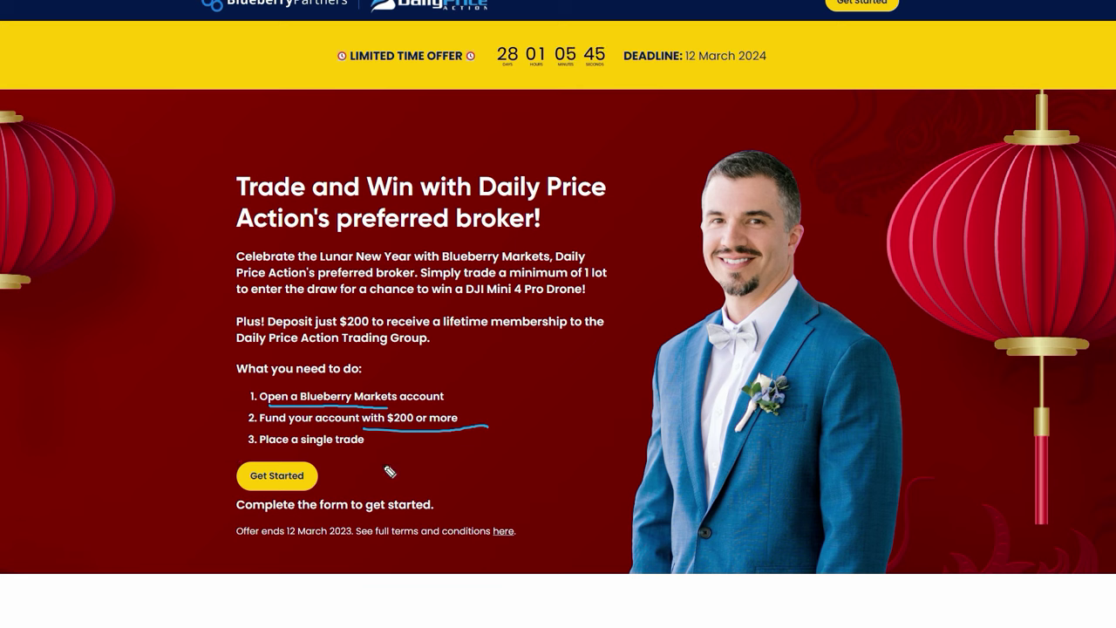
{"action": "mouse_move", "coordinate": [215, 341]}
{"action": "left_mouse_down"}
{"action": "mouse_move", "coordinate": [403, 365]}
{"action": "mouse_move", "coordinate": [617, 312]}
{"action": "mouse_move", "coordinate": [204, 339]}
{"action": "mouse_move", "coordinate": [262, 351]}
{"action": "left_mouse_up"}
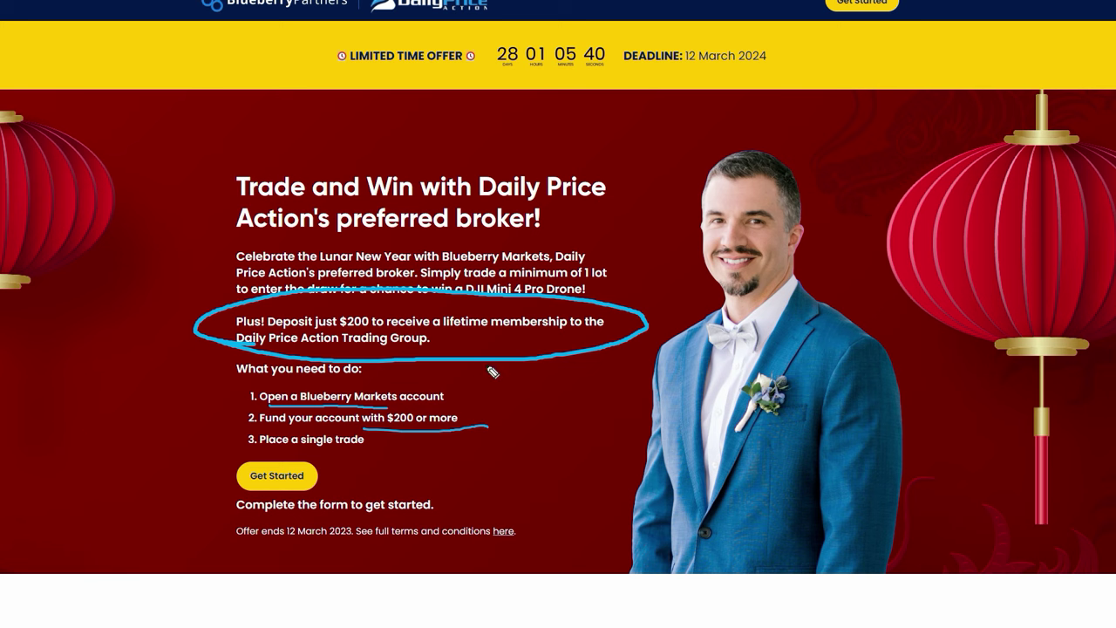
{"action": "key", "text": "ctrl+z"}
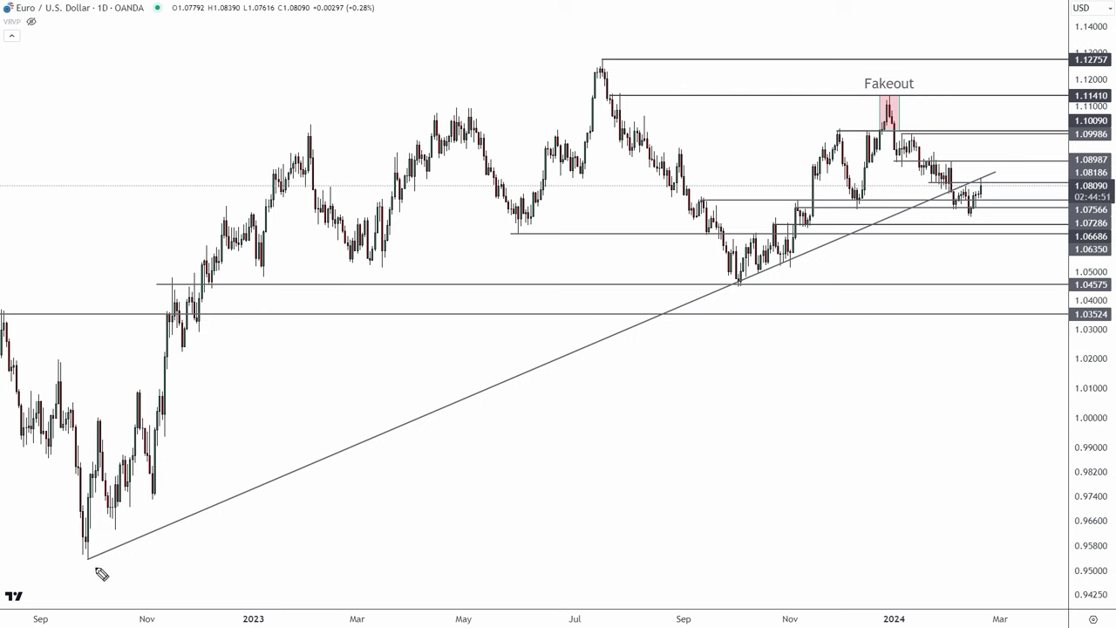
Circle the September 2022 low and the October–November 2023 lows along the EUR/USD trendline, and undo both circles.
{"action": "mouse_move", "coordinate": [108, 552]}
{"action": "left_mouse_down"}
{"action": "mouse_move", "coordinate": [78, 561]}
{"action": "mouse_move", "coordinate": [110, 556]}
{"action": "left_mouse_up"}
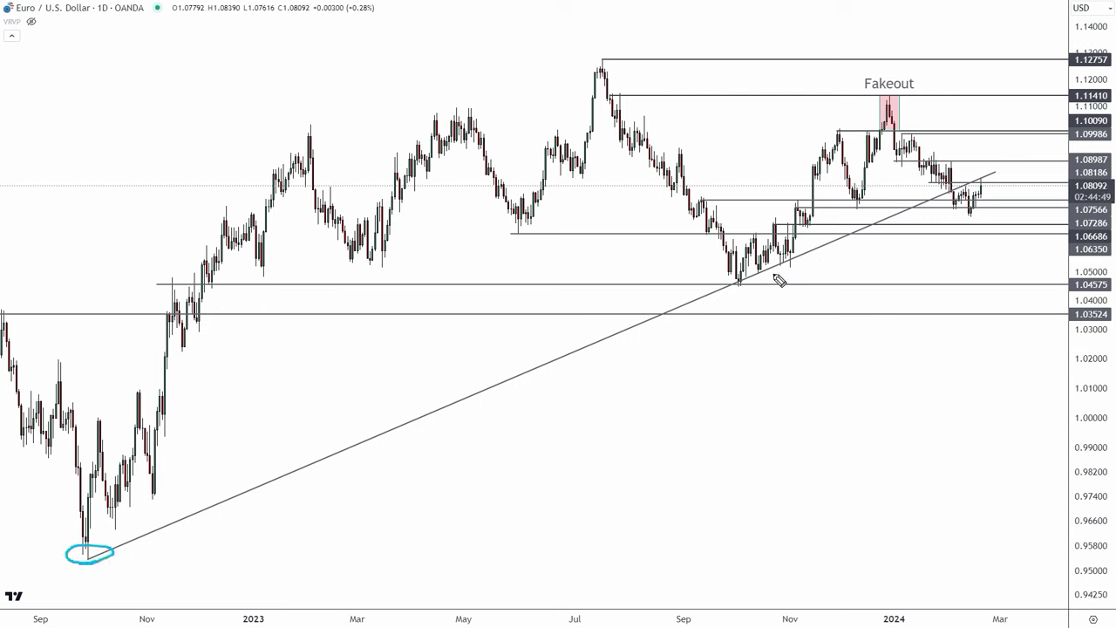
{"action": "mouse_move", "coordinate": [782, 282]}
{"action": "left_mouse_down"}
{"action": "mouse_move", "coordinate": [758, 245]}
{"action": "mouse_move", "coordinate": [759, 295]}
{"action": "left_mouse_up"}
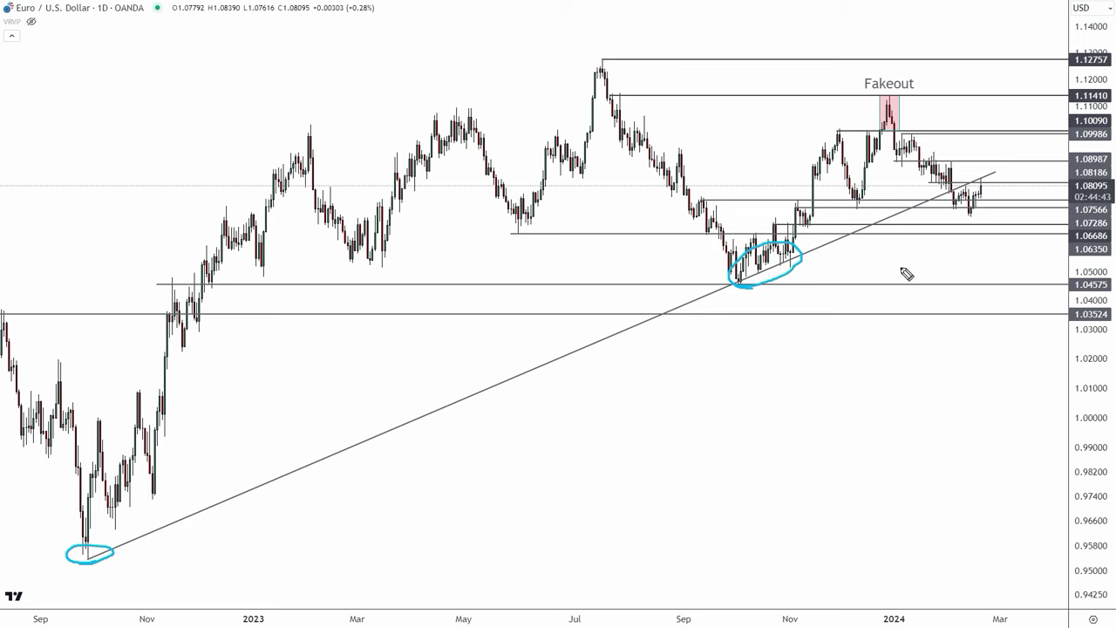
{"action": "key", "text": "ctrl+z"}
{"action": "key", "text": "ctrl+z"}
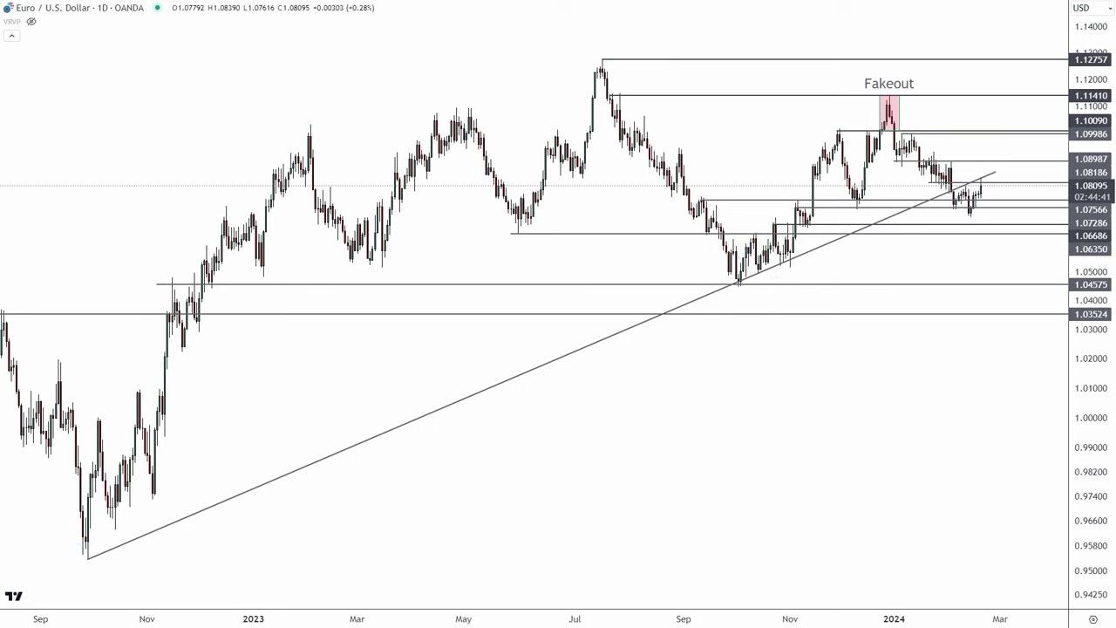
Circle the October–November 2023 lows and box the latest candle's retest between 1.08186 and the trendline, and undo both markings.
{"action": "scroll", "coordinate": [803, 567], "scroll_direction": "up", "scroll_amount": 5}
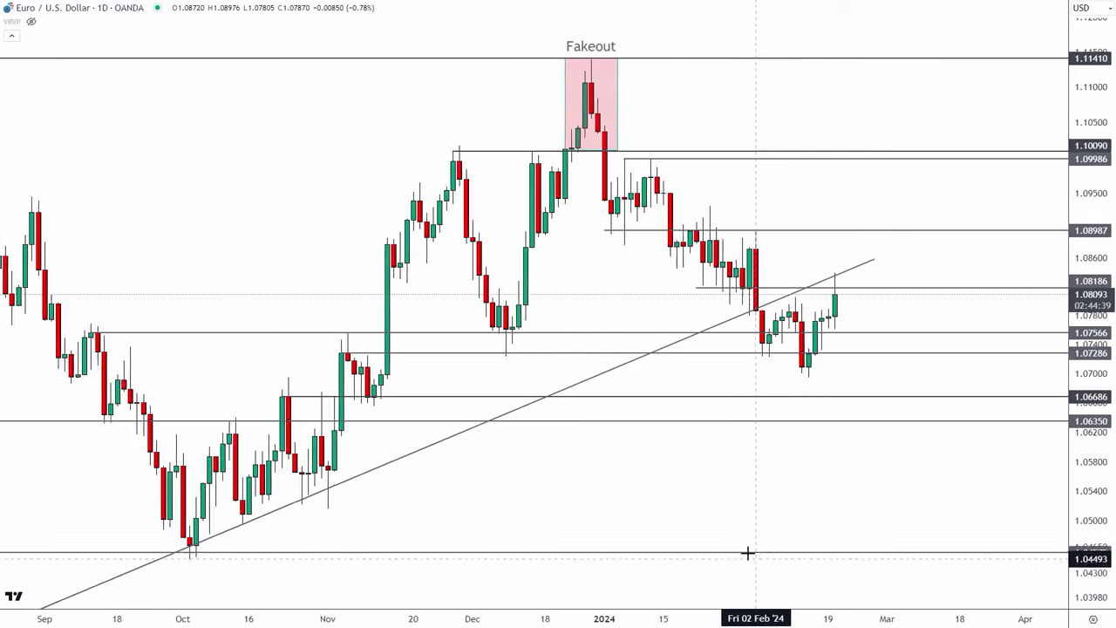
{"action": "scroll", "coordinate": [747, 553], "scroll_direction": "up", "scroll_amount": 1}
{"action": "left_click_drag", "start_coordinate": [578, 509], "coordinate": [639, 507]}
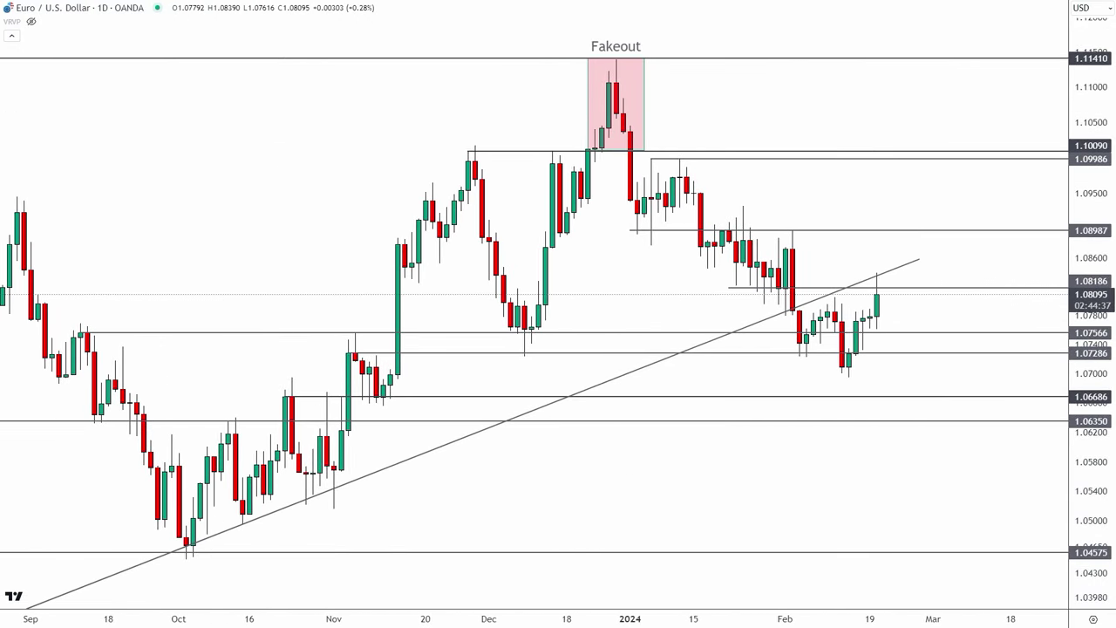
{"action": "mouse_move", "coordinate": [188, 545]}
{"action": "left_mouse_down"}
{"action": "mouse_move", "coordinate": [384, 492]}
{"action": "mouse_move", "coordinate": [143, 529]}
{"action": "mouse_move", "coordinate": [259, 540]}
{"action": "left_mouse_up"}
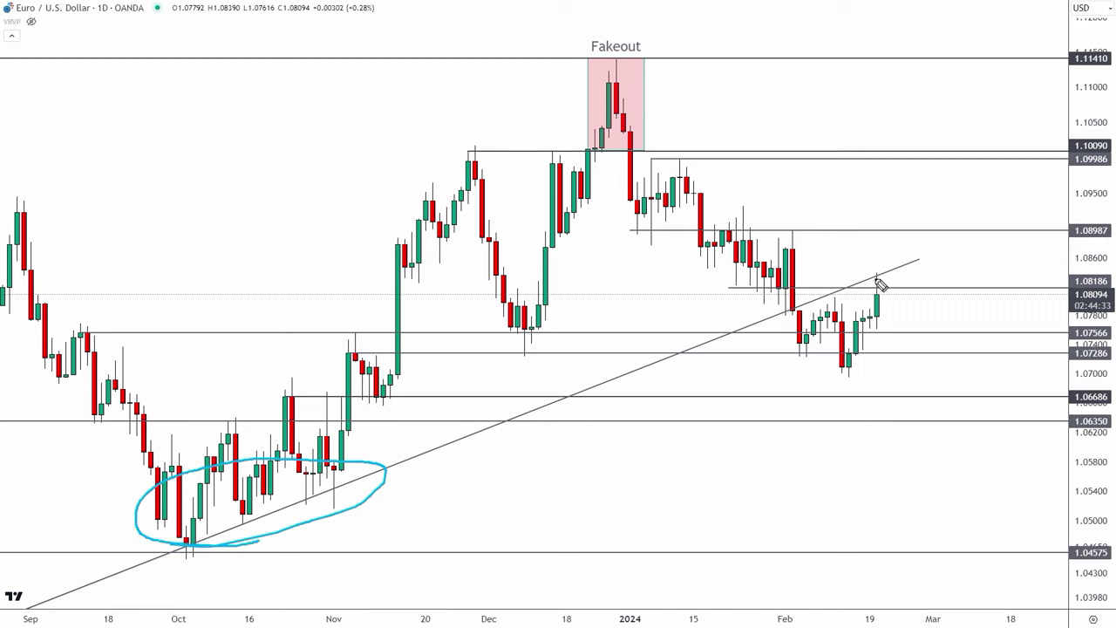
{"action": "left_click_drag", "start_coordinate": [867, 287], "coordinate": [864, 267]}
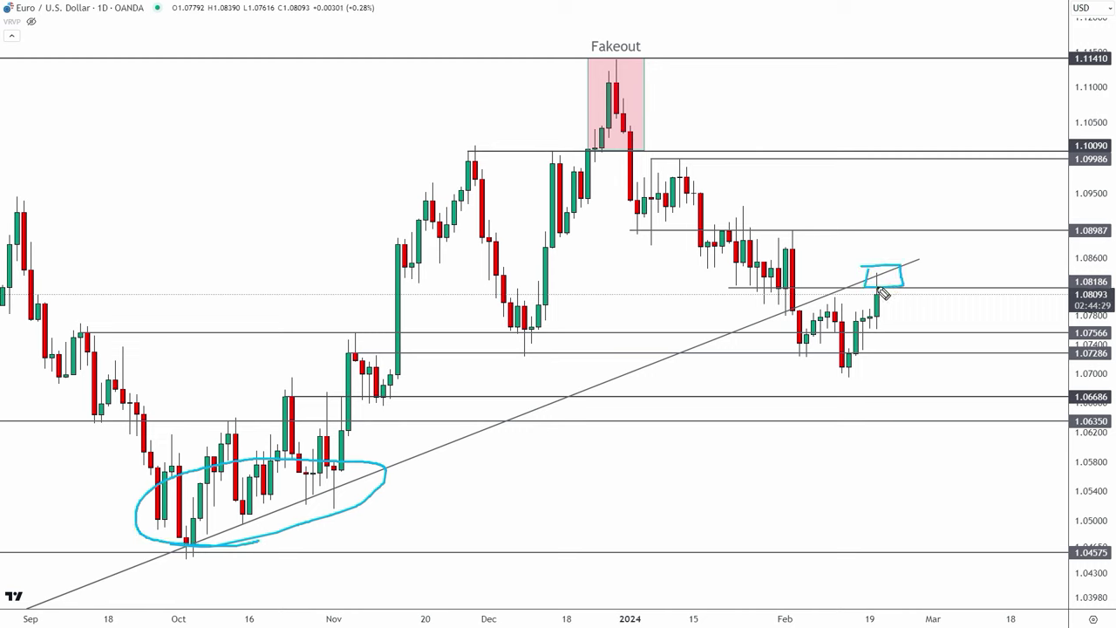
{"action": "key", "text": "ctrl+z"}
{"action": "key", "text": "ctrl+z"}
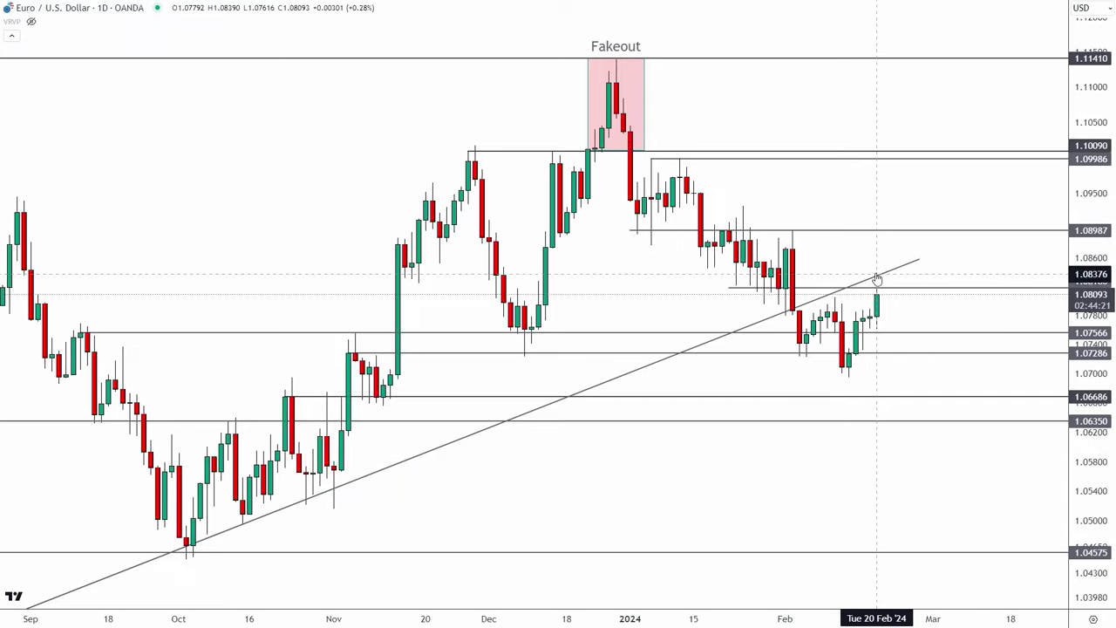
Examine the recent EUR/USD daily candles around the 1.08186 level and the trendline up close.
{"action": "scroll", "coordinate": [720, 528], "scroll_direction": "up", "scroll_amount": 4}
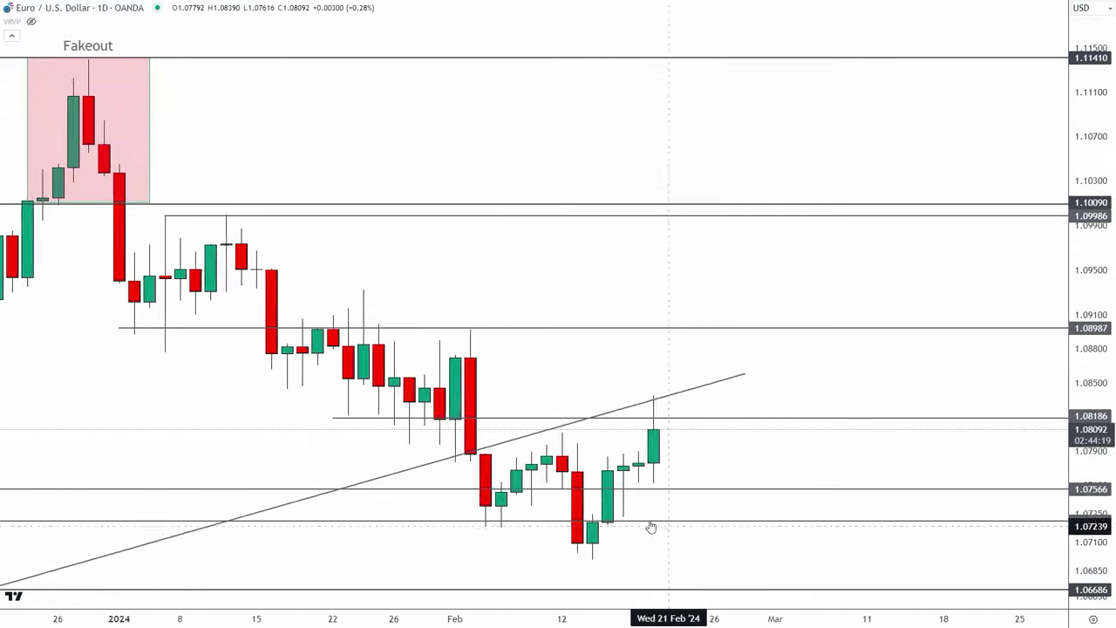
{"action": "left_click_drag", "start_coordinate": [590, 281], "coordinate": [820, 288]}
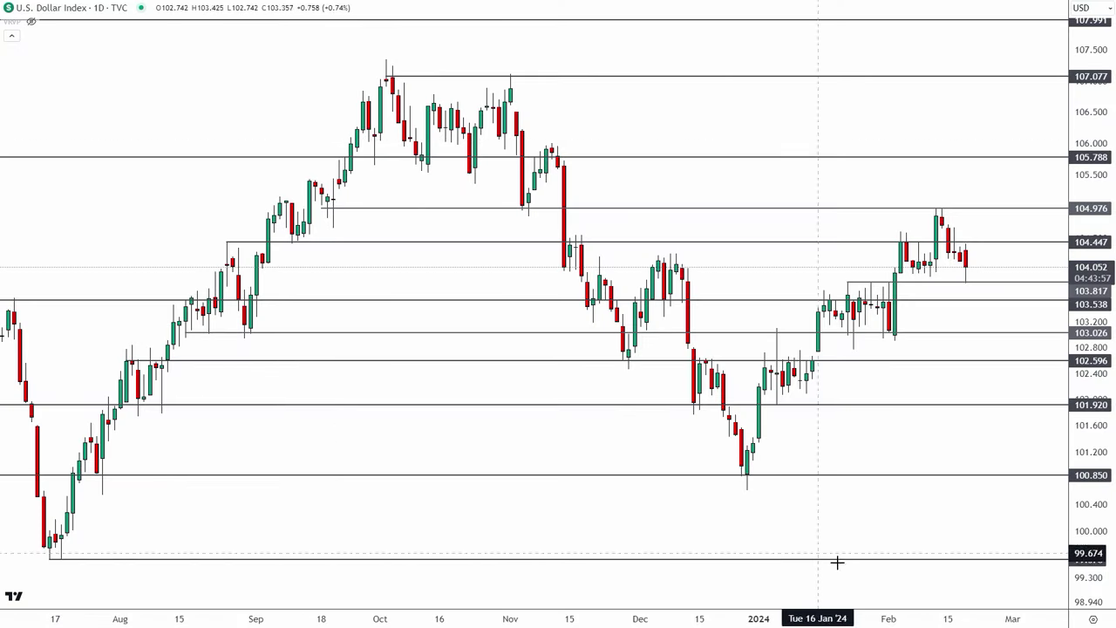
On the U.S. Dollar Index chart, mark the 104.447 touches, the move up to 104.976 and the 103.817 retest, and undo all markings.
{"action": "left_click_drag", "start_coordinate": [931, 620], "coordinate": [783, 541]}
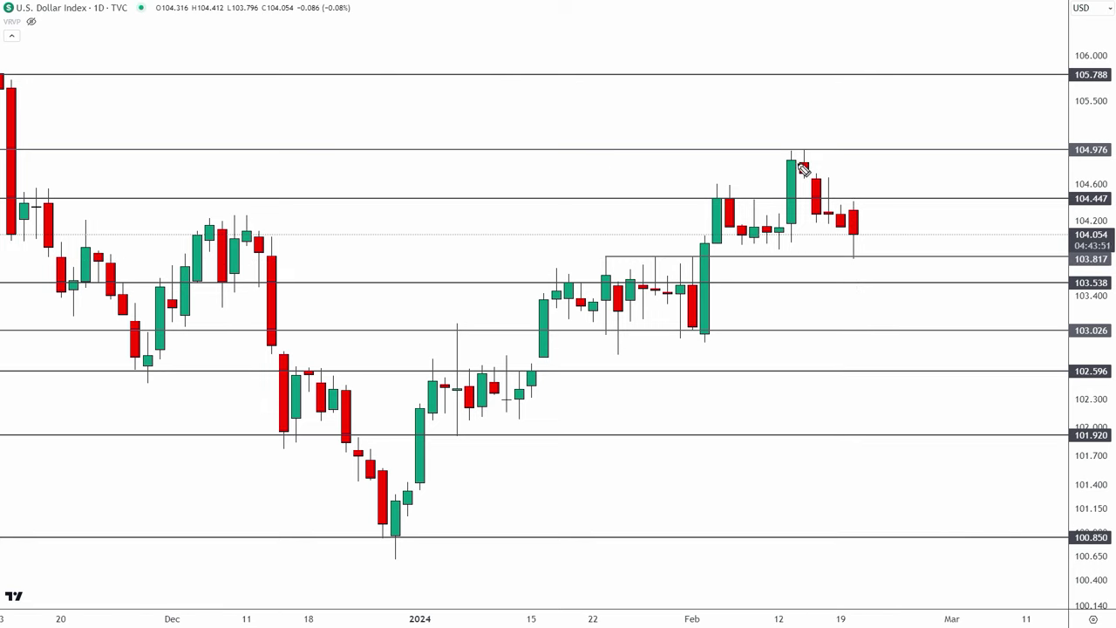
{"action": "mouse_move", "coordinate": [36, 202]}
{"action": "left_mouse_down"}
{"action": "mouse_move", "coordinate": [12, 197]}
{"action": "mouse_move", "coordinate": [52, 203]}
{"action": "left_mouse_up"}
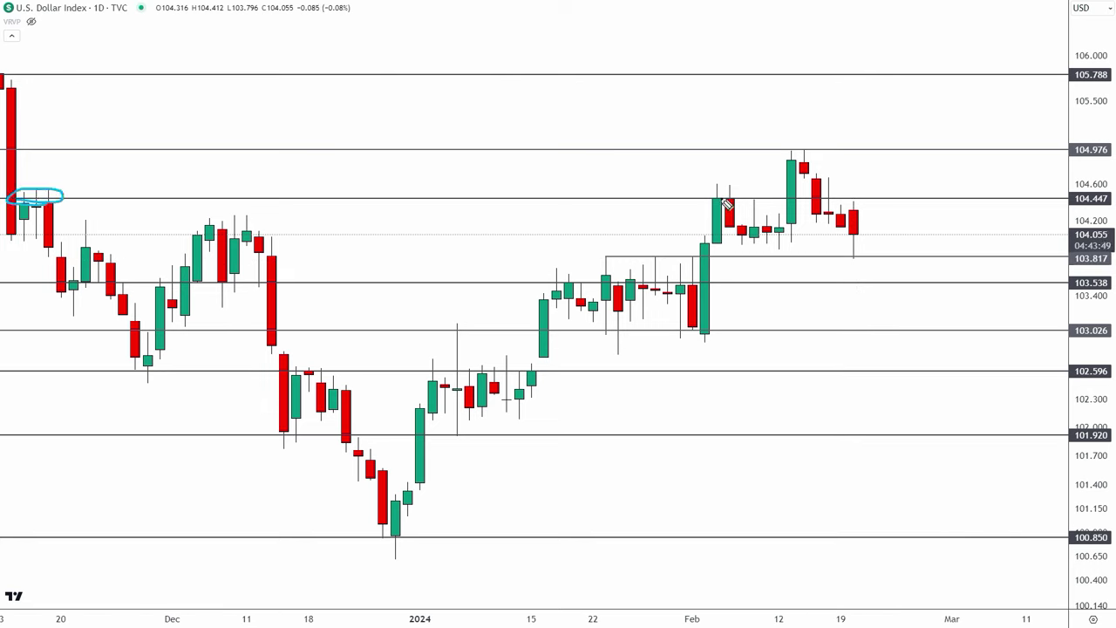
{"action": "left_click_drag", "start_coordinate": [711, 200], "coordinate": [748, 195]}
{"action": "mouse_move", "coordinate": [777, 148]}
{"action": "left_mouse_down"}
{"action": "mouse_move", "coordinate": [780, 202]}
{"action": "mouse_move", "coordinate": [845, 167]}
{"action": "mouse_move", "coordinate": [776, 148]}
{"action": "left_mouse_up"}
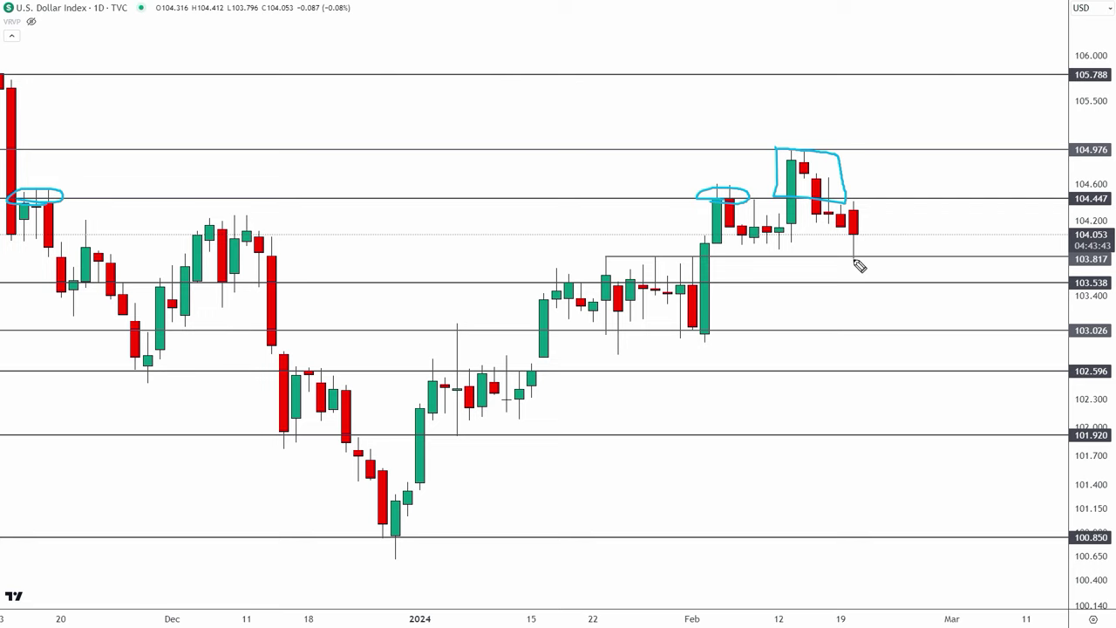
{"action": "left_click_drag", "start_coordinate": [851, 258], "coordinate": [860, 257]}
{"action": "mouse_move", "coordinate": [610, 264]}
{"action": "left_mouse_down"}
{"action": "mouse_move", "coordinate": [683, 267]}
{"action": "mouse_move", "coordinate": [637, 244]}
{"action": "mouse_move", "coordinate": [622, 274]}
{"action": "left_mouse_up"}
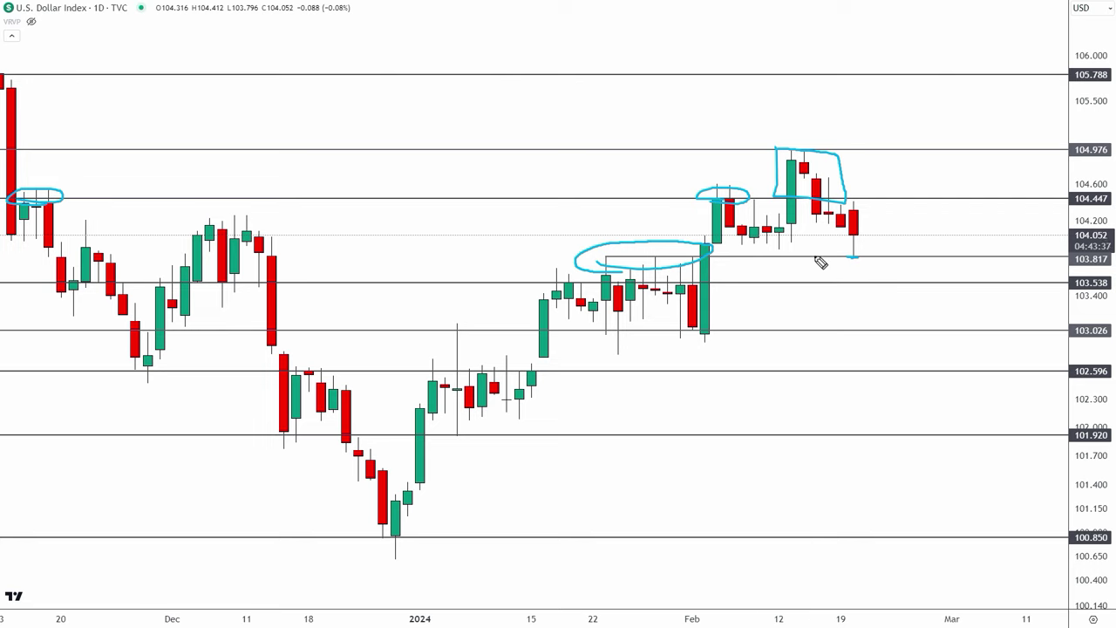
{"action": "key", "text": "ctrl+z"}
{"action": "key", "text": "ctrl+z"}
{"action": "key", "text": "ctrl+z"}
{"action": "key", "text": "ctrl+z"}
{"action": "key", "text": "ctrl+z"}
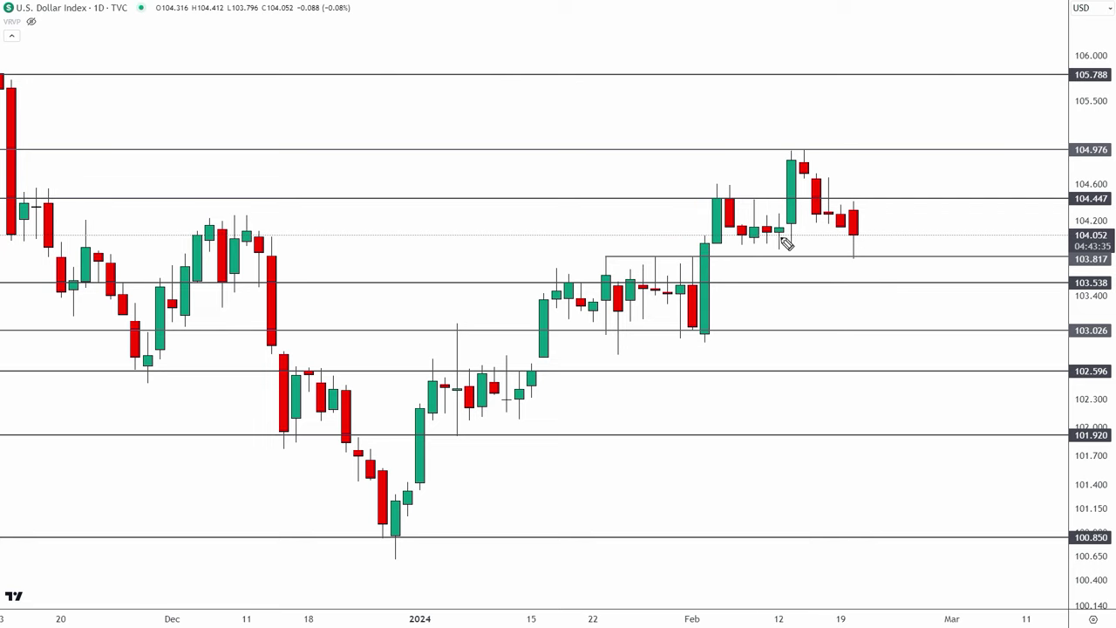
Underline the early-February lows and January highs near 103.817, mark the latest candle's low at that level, and undo the markings.
{"action": "mouse_move", "coordinate": [737, 246]}
{"action": "left_mouse_down"}
{"action": "mouse_move", "coordinate": [813, 244]}
{"action": "mouse_move", "coordinate": [794, 254]}
{"action": "left_mouse_up"}
{"action": "mouse_move", "coordinate": [613, 262]}
{"action": "left_mouse_down"}
{"action": "mouse_move", "coordinate": [697, 260]}
{"action": "mouse_move", "coordinate": [698, 237]}
{"action": "mouse_move", "coordinate": [714, 256]}
{"action": "left_mouse_up"}
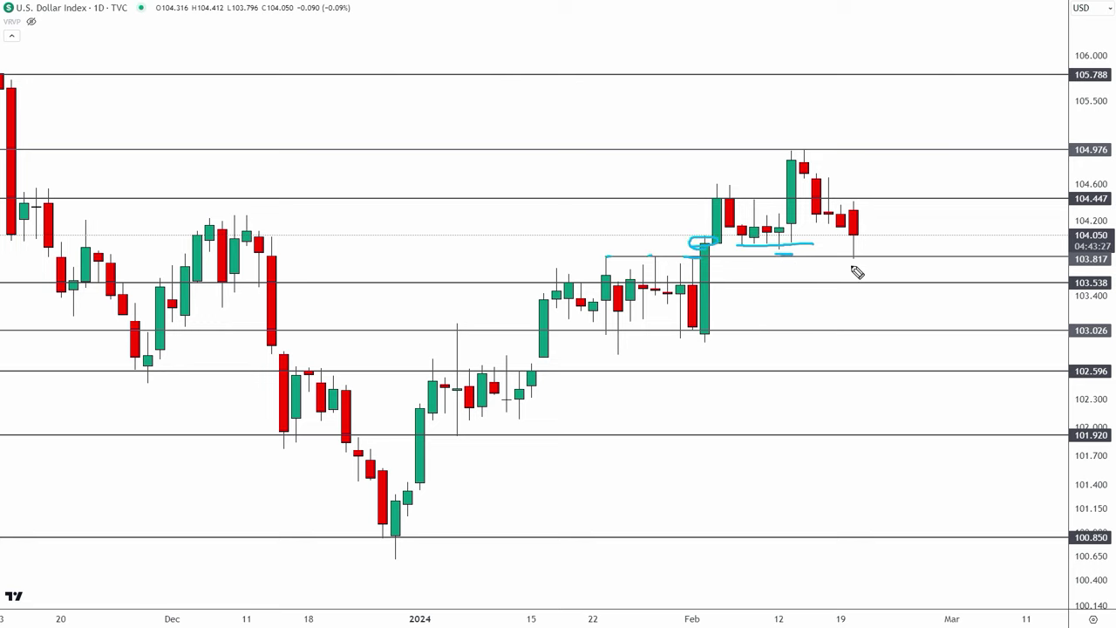
{"action": "left_click_drag", "start_coordinate": [864, 259], "coordinate": [839, 258]}
{"action": "key", "text": "ctrl+z"}
{"action": "key", "text": "ctrl+z"}
{"action": "key", "text": "ctrl+z"}
{"action": "key", "text": "ctrl+z"}
{"action": "key", "text": "ctrl+z"}
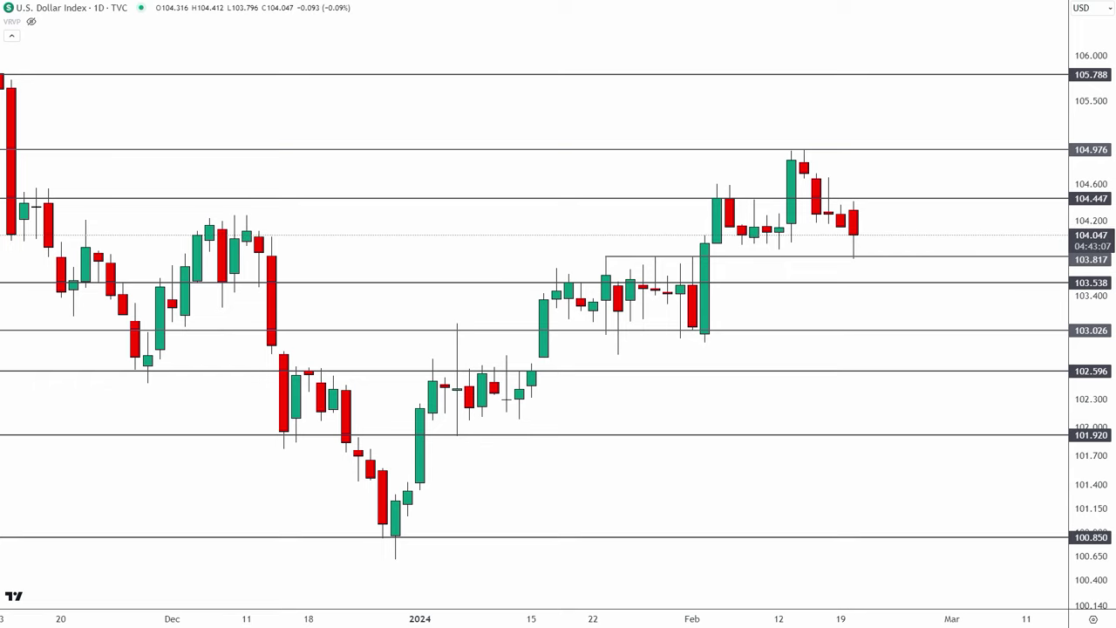
On the EUR/USD chart, circle the September, November, December and February reactions at 1.07566 and curve a line under the mid-February low.
{"action": "scroll", "coordinate": [735, 549], "scroll_direction": "down", "scroll_amount": 3}
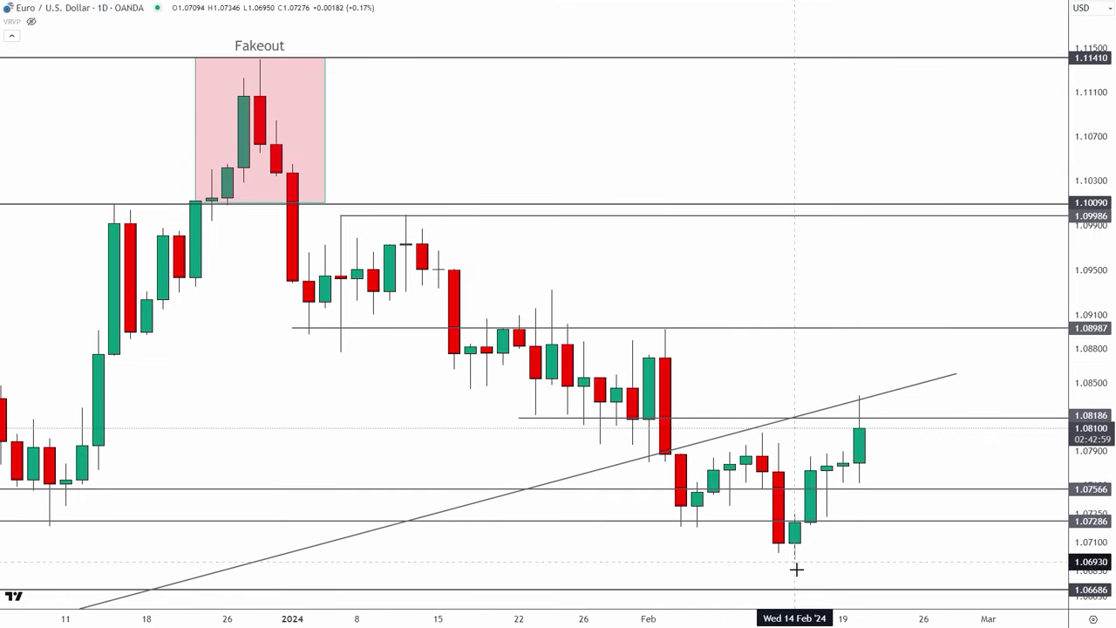
{"action": "scroll", "coordinate": [916, 569], "scroll_direction": "down", "scroll_amount": 2}
{"action": "scroll", "coordinate": [917, 569], "scroll_direction": "down", "scroll_amount": 3}
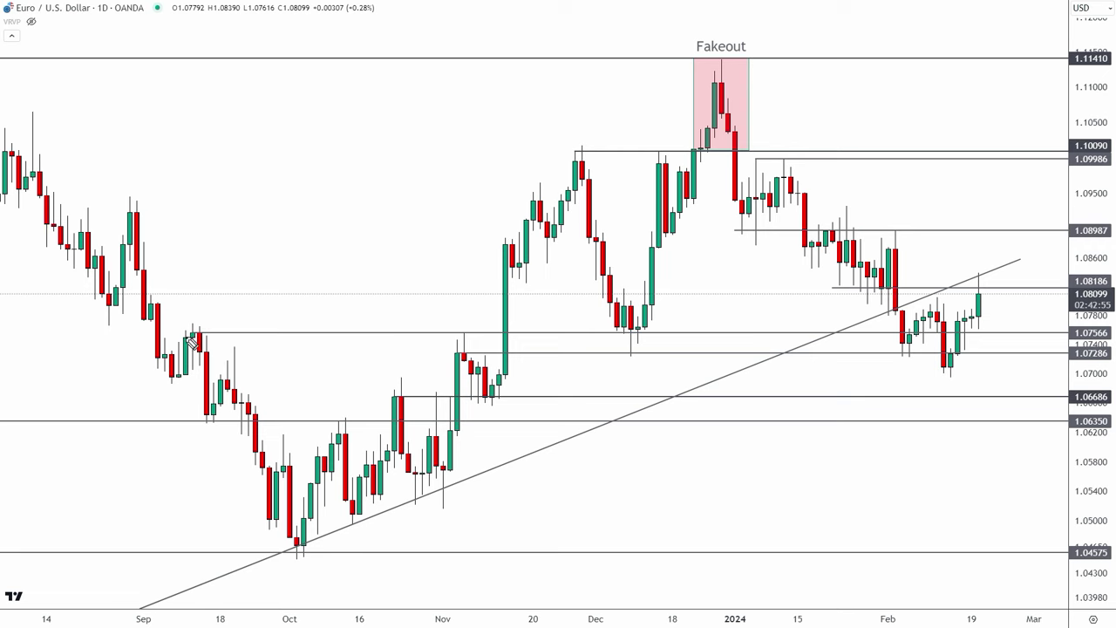
{"action": "left_click_drag", "start_coordinate": [188, 335], "coordinate": [183, 346]}
{"action": "mouse_move", "coordinate": [471, 341]}
{"action": "left_mouse_down"}
{"action": "mouse_move", "coordinate": [448, 332]}
{"action": "mouse_move", "coordinate": [470, 330]}
{"action": "left_mouse_up"}
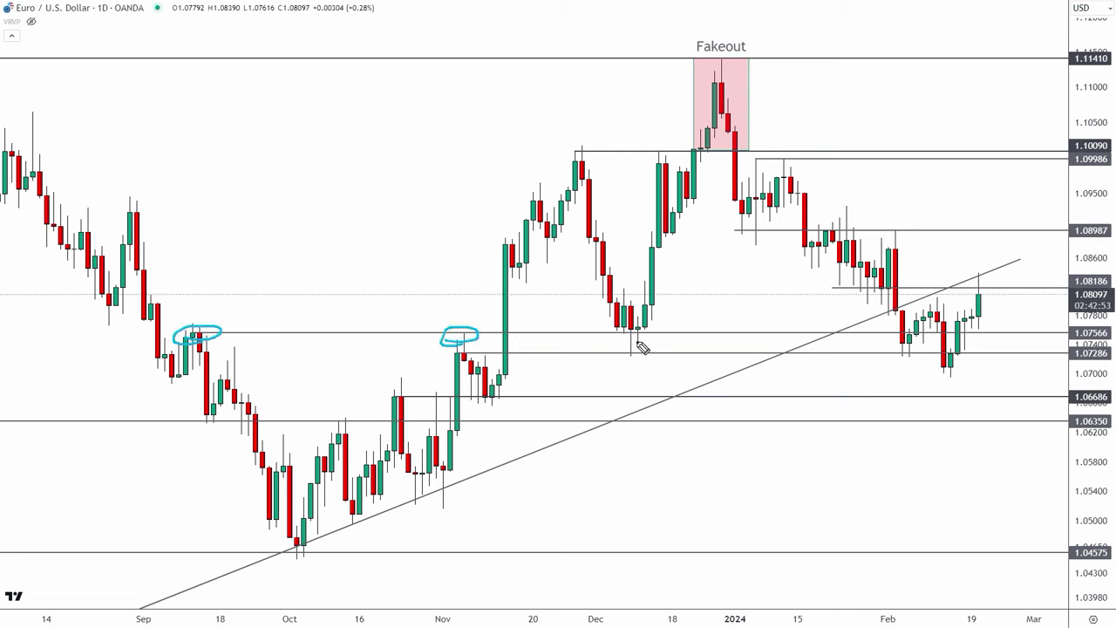
{"action": "mouse_move", "coordinate": [613, 345]}
{"action": "left_mouse_down"}
{"action": "mouse_move", "coordinate": [603, 327]}
{"action": "mouse_move", "coordinate": [635, 328]}
{"action": "left_mouse_up"}
{"action": "left_click_drag", "start_coordinate": [905, 333], "coordinate": [902, 330]}
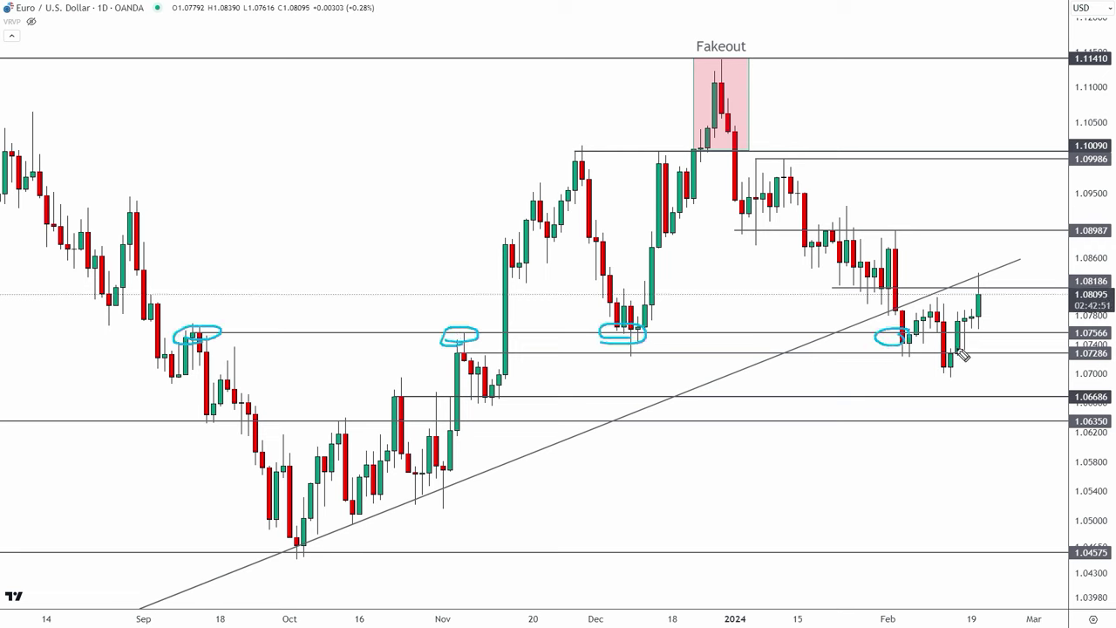
{"action": "left_click_drag", "start_coordinate": [920, 368], "coordinate": [975, 378]}
{"action": "mouse_move", "coordinate": [974, 331]}
{"action": "left_mouse_down"}
{"action": "mouse_move", "coordinate": [969, 351]}
{"action": "mouse_move", "coordinate": [1027, 341]}
{"action": "mouse_move", "coordinate": [970, 329]}
{"action": "mouse_move", "coordinate": [994, 370]}
{"action": "mouse_move", "coordinate": [1033, 365]}
{"action": "left_mouse_up"}
Undo all pen markings around the 1.07566 level and the mid-February low.
{"action": "key", "text": "ctrl+z"}
{"action": "key", "text": "ctrl+z"}
{"action": "key", "text": "ctrl+z"}
{"action": "key", "text": "ctrl+z"}
{"action": "key", "text": "ctrl+z"}
{"action": "key", "text": "ctrl+z"}
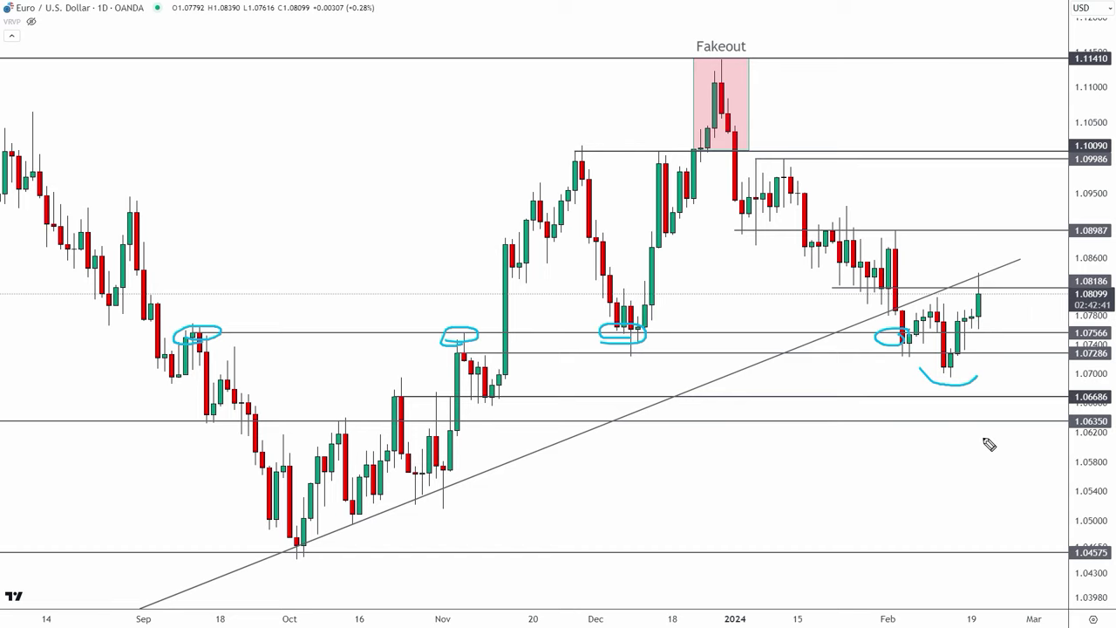
{"action": "key", "text": "ctrl+z"}
{"action": "key", "text": "ctrl+z"}
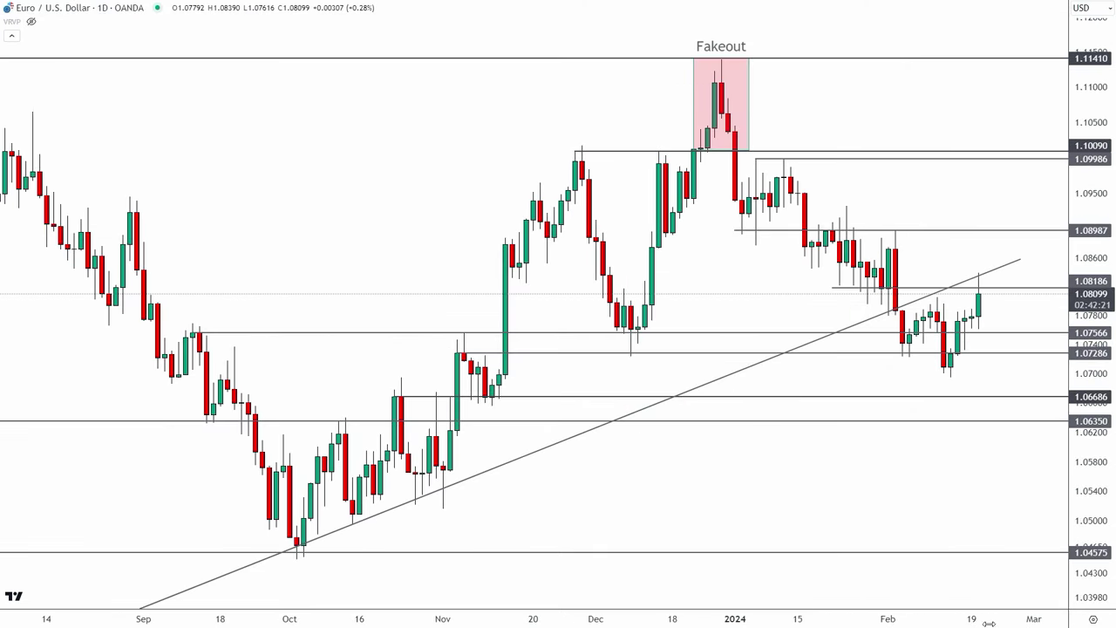
Underline the latest EUR/USD candle's upper wick at the trendline, and undo the marking.
{"action": "left_click_drag", "start_coordinate": [989, 624], "coordinate": [729, 521]}
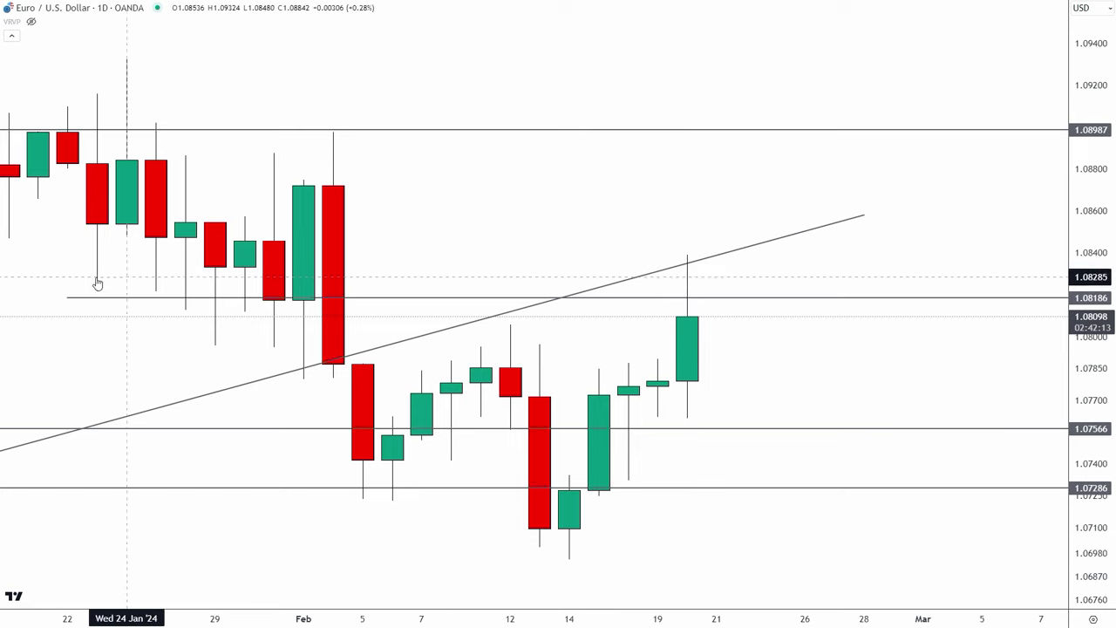
{"action": "left_click_drag", "start_coordinate": [674, 267], "coordinate": [690, 267]}
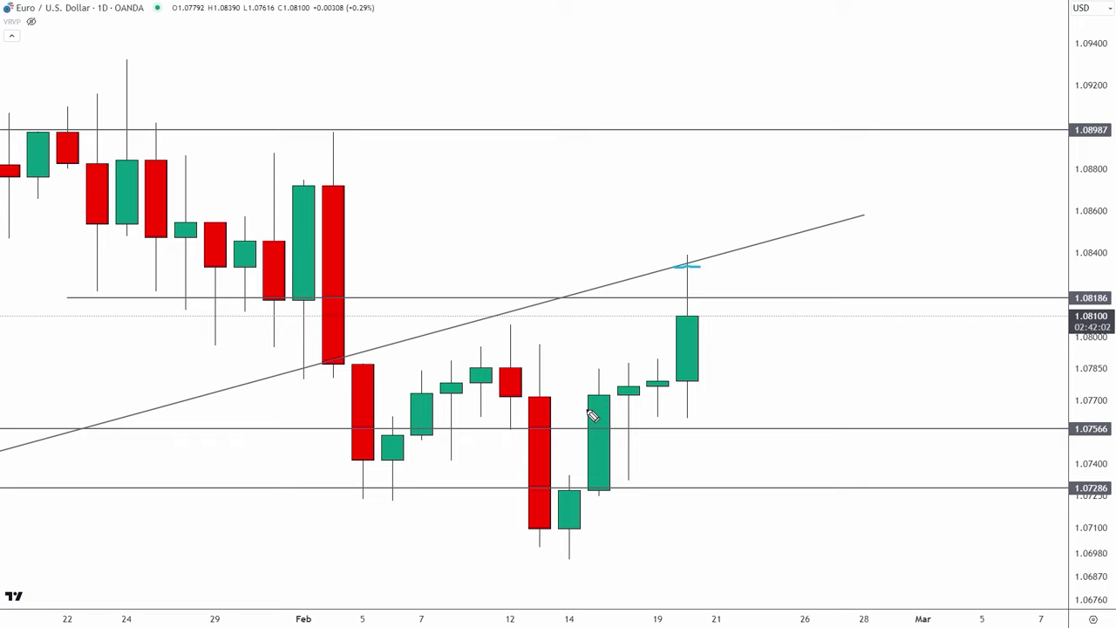
{"action": "key", "text": "ctrl+z"}
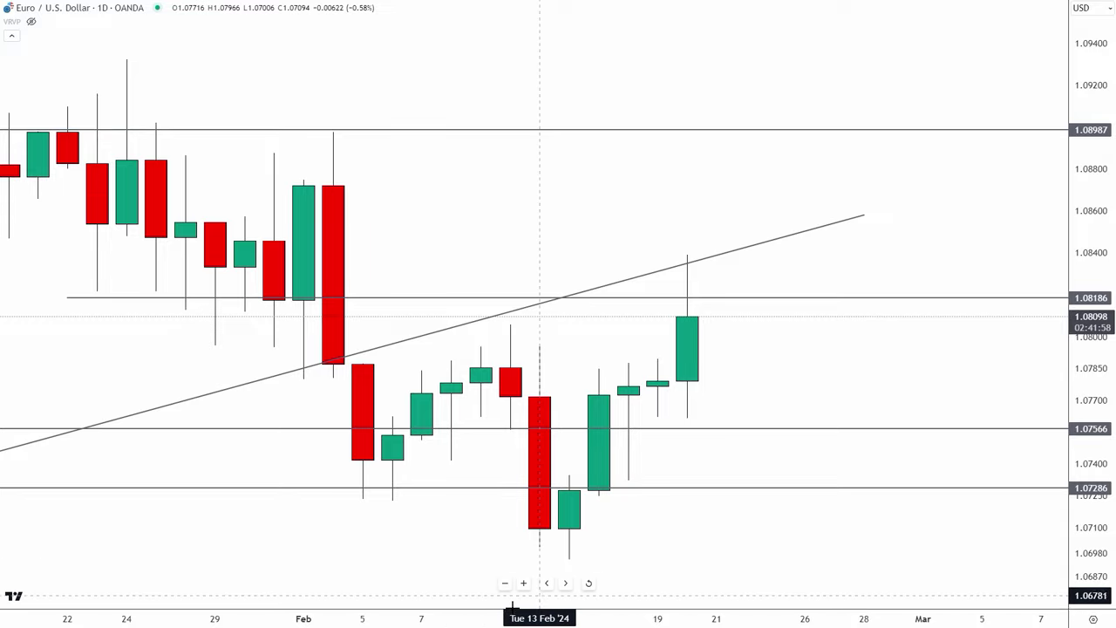
Circle the latest EUR/USD candle's high where it retests the rising trendline.
{"action": "left_click_drag", "start_coordinate": [539, 610], "coordinate": [861, 568]}
{"action": "left_click_drag", "start_coordinate": [769, 617], "coordinate": [872, 586]}
{"action": "left_click_drag", "start_coordinate": [858, 531], "coordinate": [822, 513]}
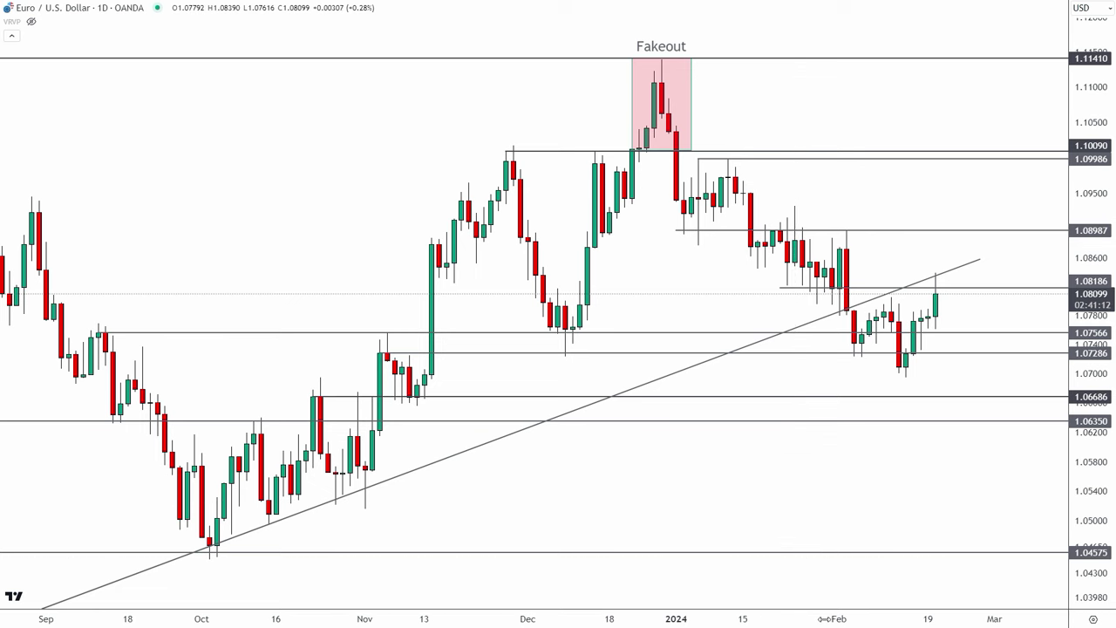
{"action": "left_click_drag", "start_coordinate": [825, 619], "coordinate": [837, 618]}
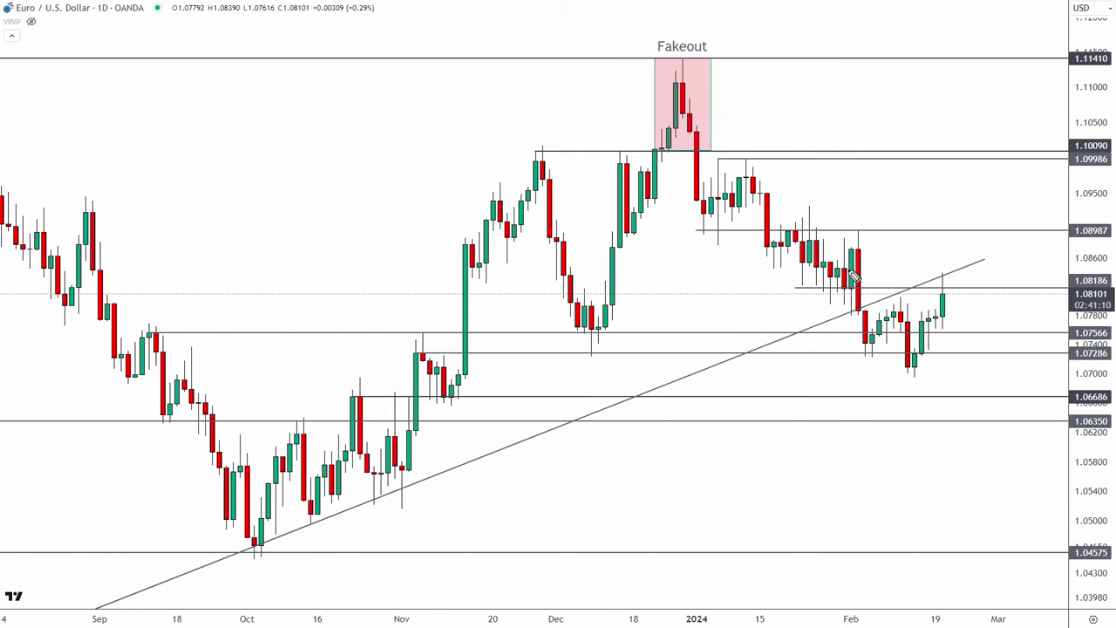
{"action": "left_click_drag", "start_coordinate": [959, 277], "coordinate": [944, 277]}
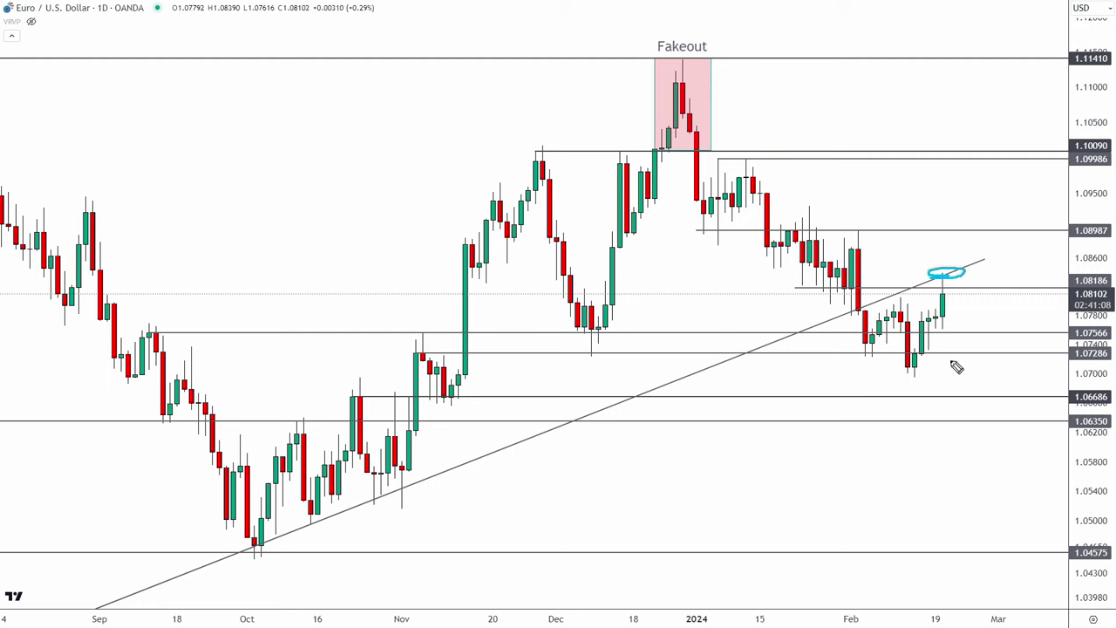
Sketch a drop through a boxed zone between 1.07566 and 1.07286, and circle the earlier reactions at 1.06686 and 1.06350.
{"action": "mouse_move", "coordinate": [954, 325]}
{"action": "left_mouse_down"}
{"action": "mouse_move", "coordinate": [952, 353]}
{"action": "mouse_move", "coordinate": [998, 330]}
{"action": "mouse_move", "coordinate": [954, 328]}
{"action": "mouse_move", "coordinate": [999, 377]}
{"action": "left_mouse_up"}
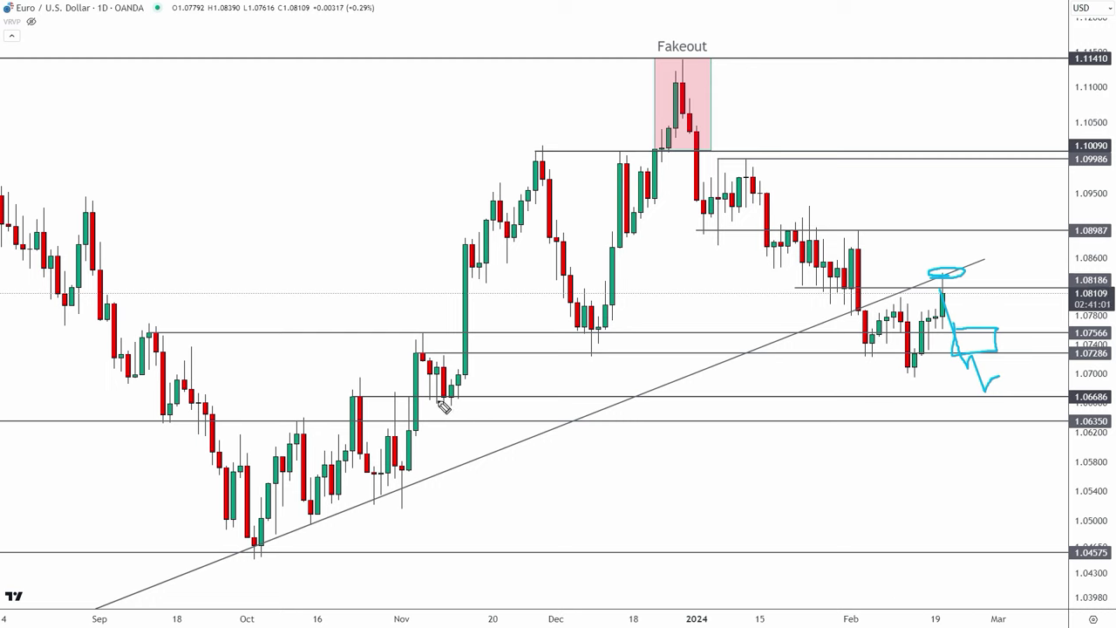
{"action": "left_click_drag", "start_coordinate": [444, 407], "coordinate": [333, 394]}
{"action": "mouse_move", "coordinate": [299, 436]}
{"action": "left_mouse_down"}
{"action": "mouse_move", "coordinate": [233, 415]}
{"action": "mouse_move", "coordinate": [262, 428]}
{"action": "left_mouse_up"}
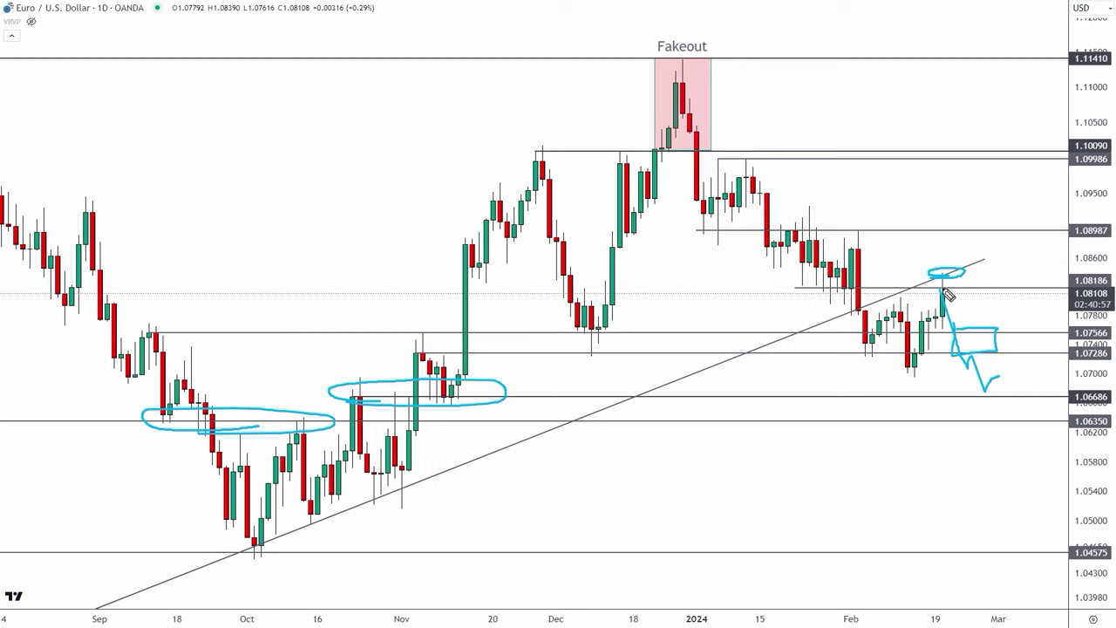
Undo all pen markings around the trendline retest, the boxed zone and the 1.06686 and 1.06350 levels.
{"action": "key", "text": "ctrl+z"}
{"action": "key", "text": "ctrl+z"}
{"action": "key", "text": "ctrl+z"}
{"action": "key", "text": "ctrl+z"}
{"action": "key", "text": "ctrl+z"}
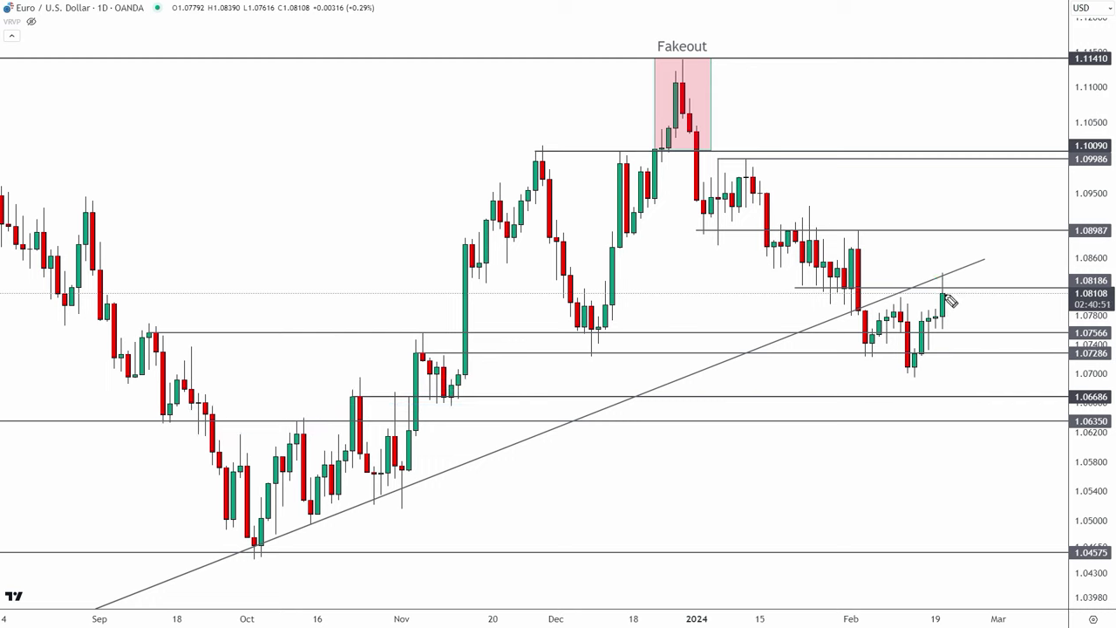
Mark the latest EUR/USD candle near the trendline with the pen, and undo the markings.
{"action": "mouse_move", "coordinate": [944, 301]}
{"action": "left_mouse_down"}
{"action": "mouse_move", "coordinate": [953, 276]}
{"action": "mouse_move", "coordinate": [968, 275]}
{"action": "left_mouse_up"}
{"action": "key", "text": "ctrl+z"}
{"action": "key", "text": "ctrl+z"}
On the U.S. Dollar Index chart, circle the late-January highs at 103.817 and the latest candle's low at that level.
{"action": "key", "text": "ctrl+Tab"}
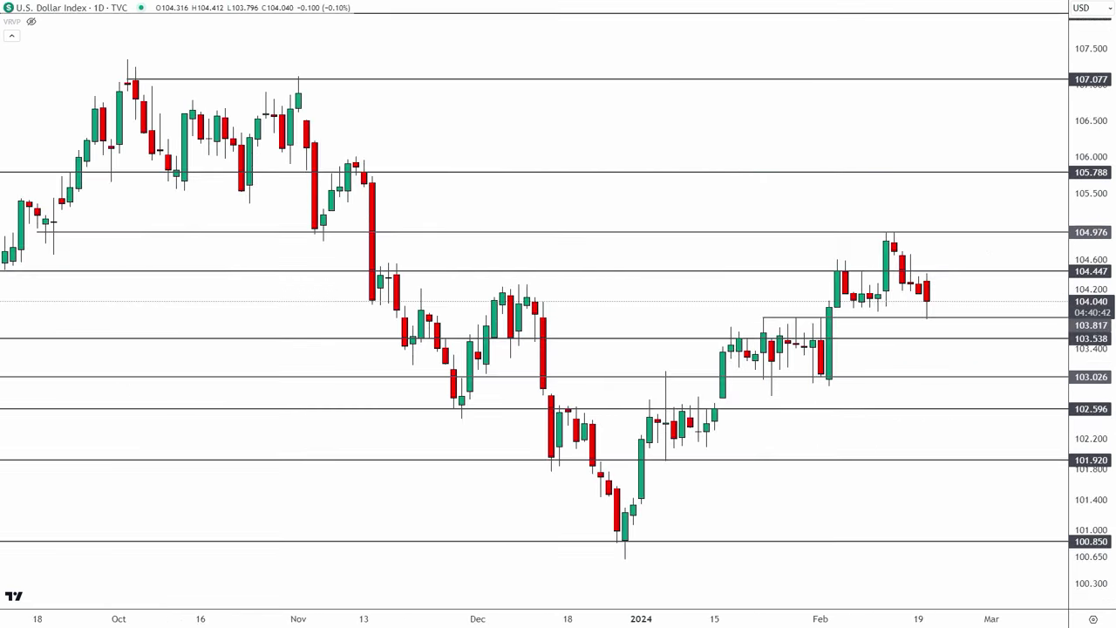
{"action": "scroll", "coordinate": [812, 599], "scroll_direction": "up", "scroll_amount": 3}
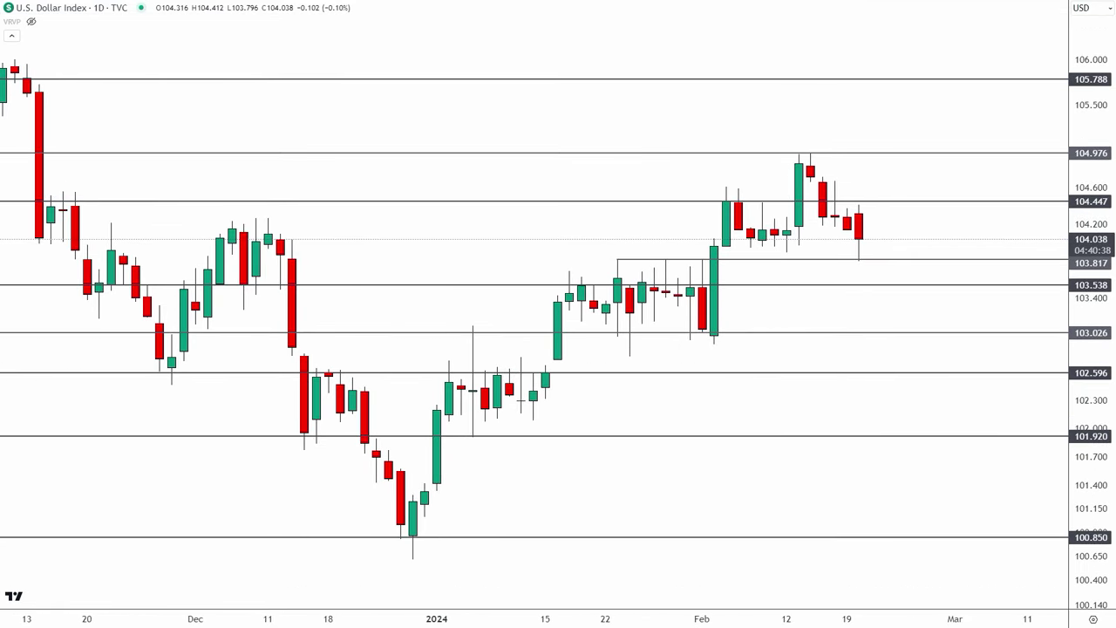
{"action": "mouse_move", "coordinate": [610, 270]}
{"action": "left_mouse_down"}
{"action": "mouse_move", "coordinate": [717, 251]}
{"action": "mouse_move", "coordinate": [592, 258]}
{"action": "mouse_move", "coordinate": [616, 253]}
{"action": "left_mouse_up"}
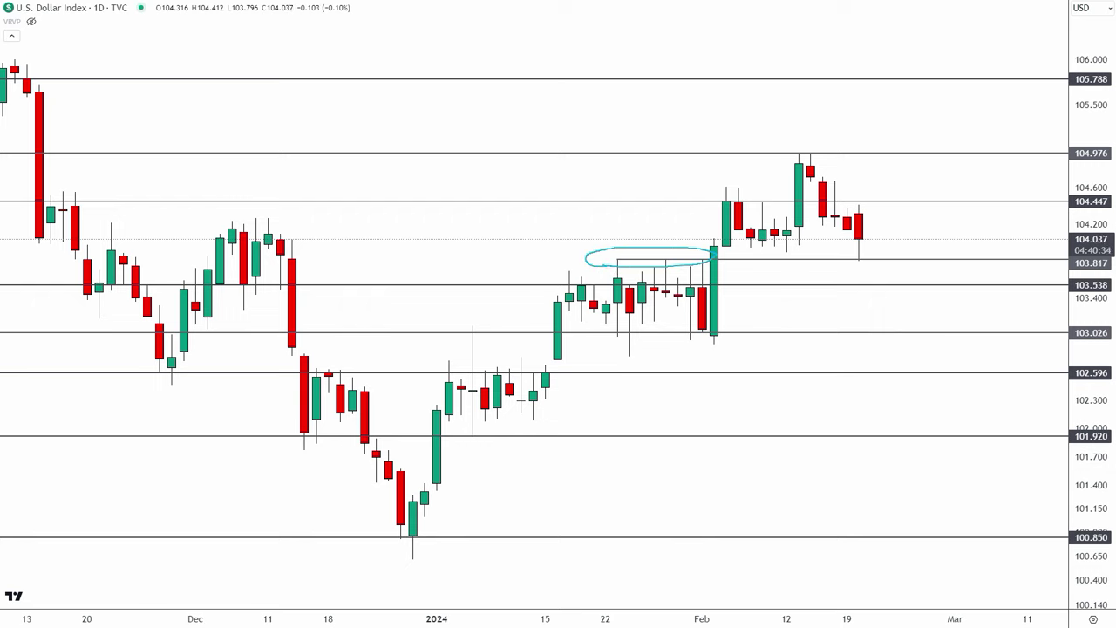
{"action": "mouse_move", "coordinate": [628, 276]}
{"action": "left_mouse_down"}
{"action": "mouse_move", "coordinate": [711, 266]}
{"action": "mouse_move", "coordinate": [605, 264]}
{"action": "left_mouse_up"}
{"action": "mouse_move", "coordinate": [855, 263]}
{"action": "left_mouse_down"}
{"action": "mouse_move", "coordinate": [878, 259]}
{"action": "mouse_move", "coordinate": [864, 264]}
{"action": "left_mouse_up"}
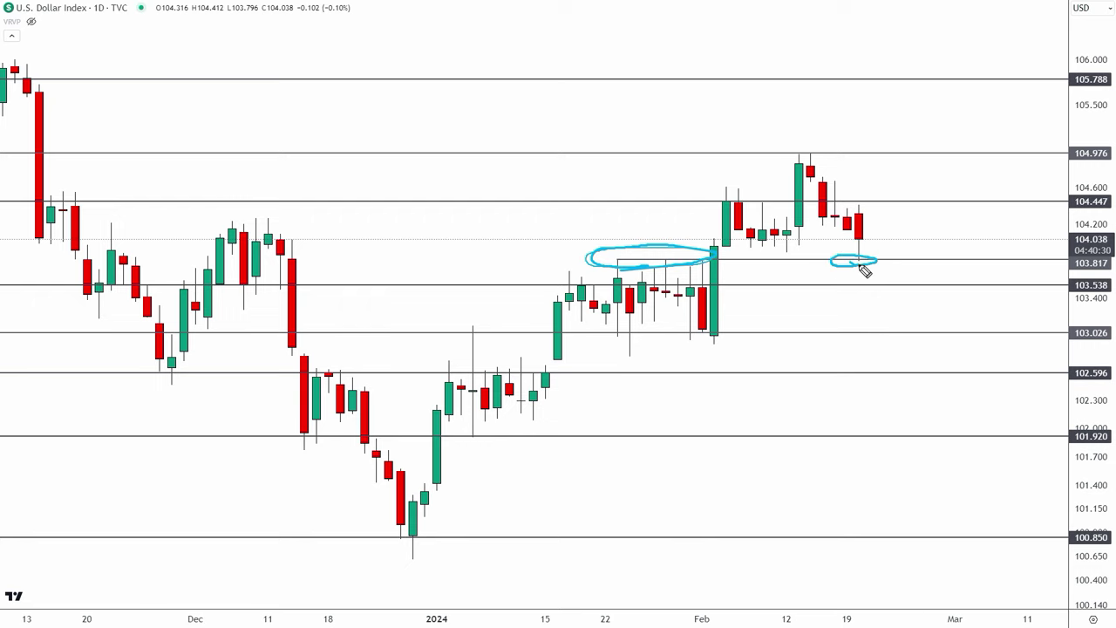
Circle the mid-February high at 104.976, and box the 104.447 to 104.976 zone with a rising zigzag path through it.
{"action": "mouse_move", "coordinate": [873, 202]}
{"action": "left_mouse_down"}
{"action": "mouse_move", "coordinate": [846, 201]}
{"action": "mouse_move", "coordinate": [886, 201]}
{"action": "left_mouse_up"}
{"action": "mouse_move", "coordinate": [790, 167]}
{"action": "left_mouse_down"}
{"action": "mouse_move", "coordinate": [944, 207]}
{"action": "mouse_move", "coordinate": [836, 169]}
{"action": "left_mouse_up"}
{"action": "mouse_move", "coordinate": [862, 254]}
{"action": "left_mouse_down"}
{"action": "mouse_move", "coordinate": [890, 130]}
{"action": "mouse_move", "coordinate": [963, 112]}
{"action": "left_mouse_up"}
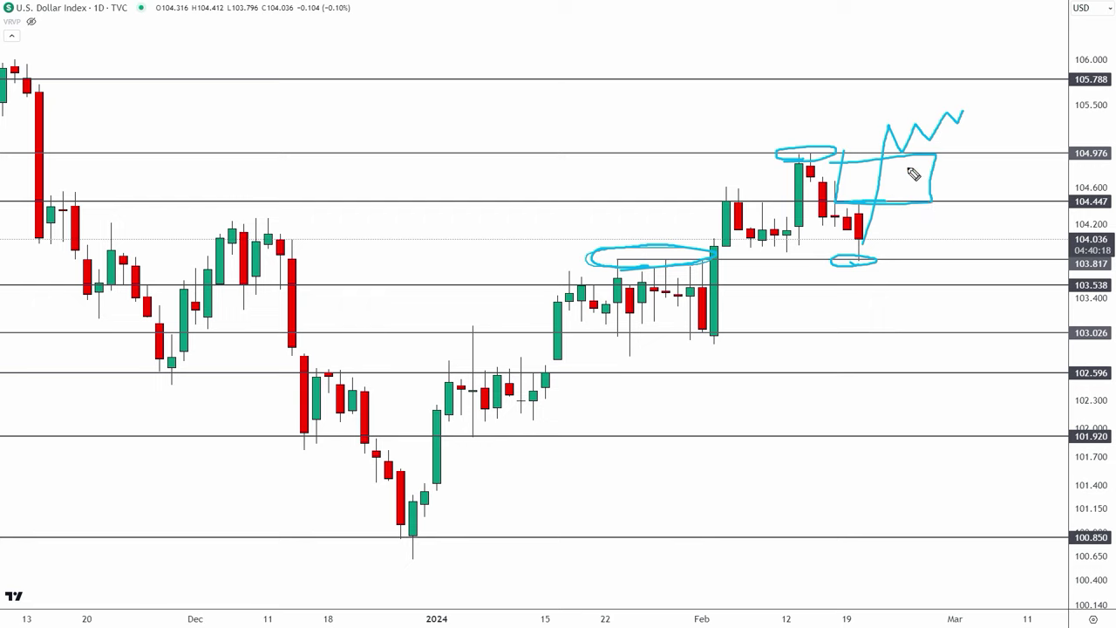
Undo all pen markings on the U.S. Dollar Index chart.
{"action": "key", "text": "ctrl+z"}
{"action": "key", "text": "ctrl+z"}
{"action": "key", "text": "ctrl+z"}
{"action": "key", "text": "ctrl+z"}
{"action": "key", "text": "ctrl+z"}
{"action": "key", "text": "ctrl+z"}
{"action": "key", "text": "ctrl+z"}
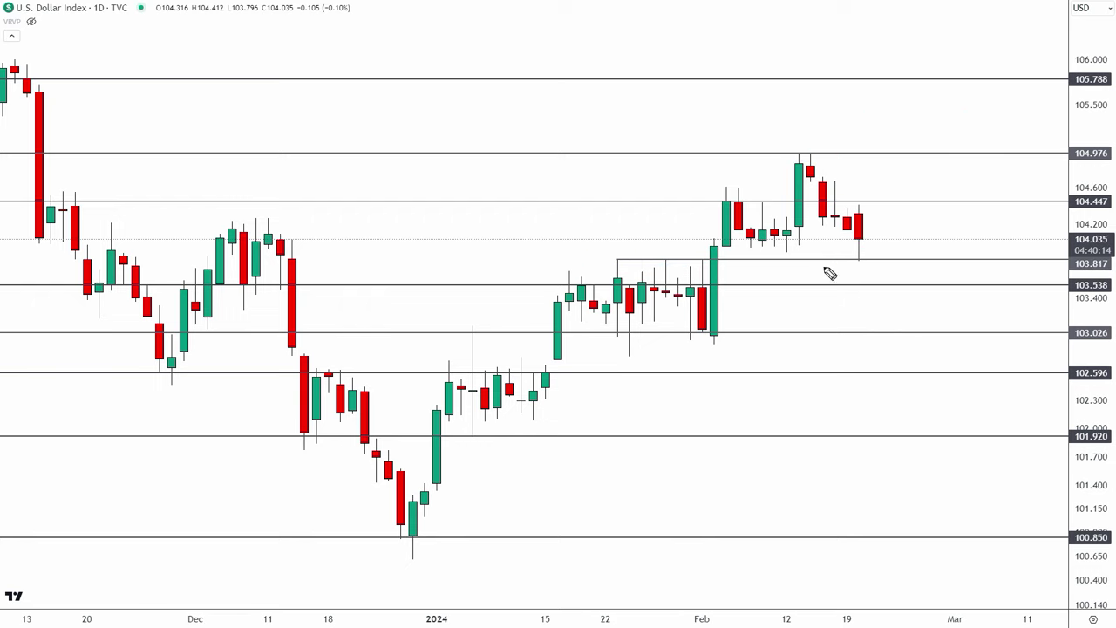
Sketch a rising path from the latest candle past 104.976, mark the late-January highs at 103.817, and undo these markings.
{"action": "left_click_drag", "start_coordinate": [861, 237], "coordinate": [954, 94]}
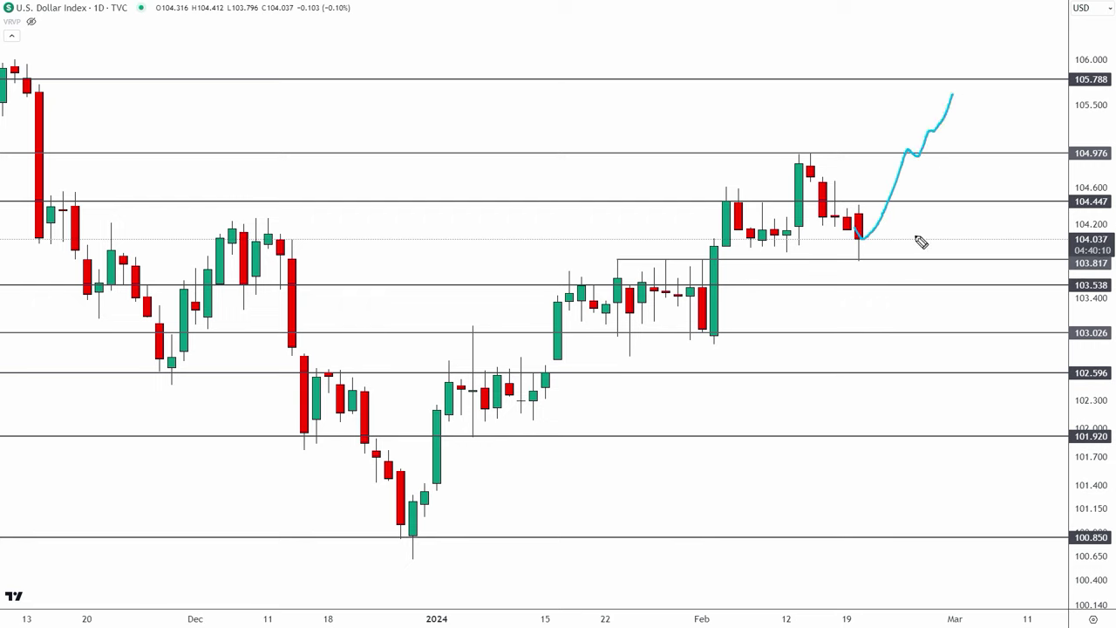
{"action": "key", "text": "ctrl+z"}
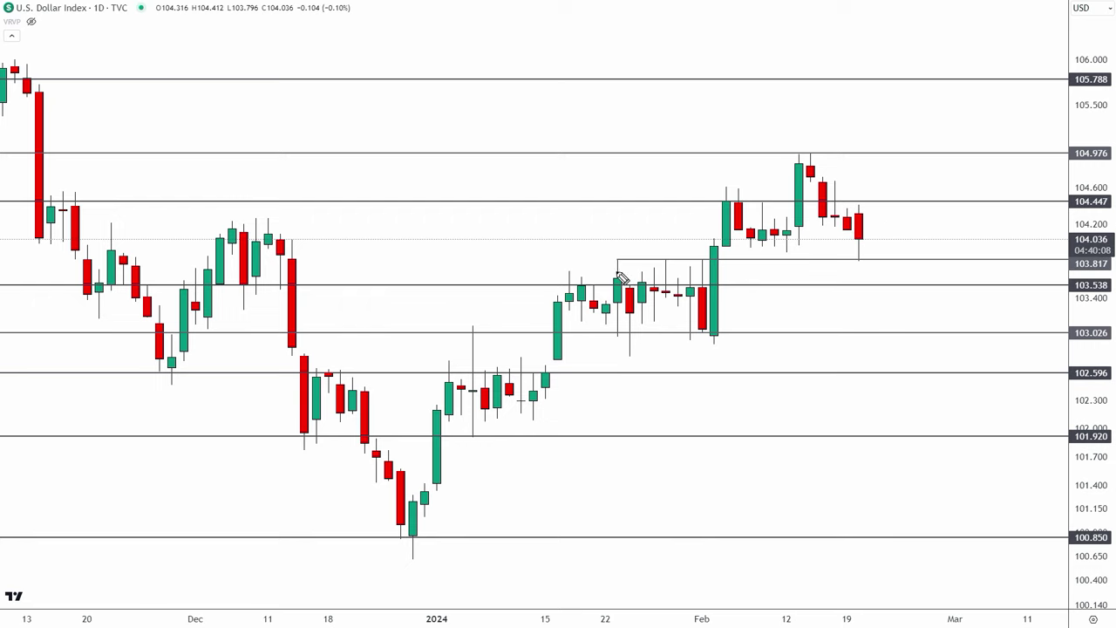
{"action": "left_click_drag", "start_coordinate": [624, 257], "coordinate": [705, 262]}
{"action": "key", "text": "ctrl+z"}
{"action": "key", "text": "ctrl+z"}
{"action": "key", "text": "ctrl+z"}
On the EUR/USD chart, examine the whole trendline from its 2022 low up to the latest candle's retest.
{"action": "key", "text": "ctrl+Tab"}
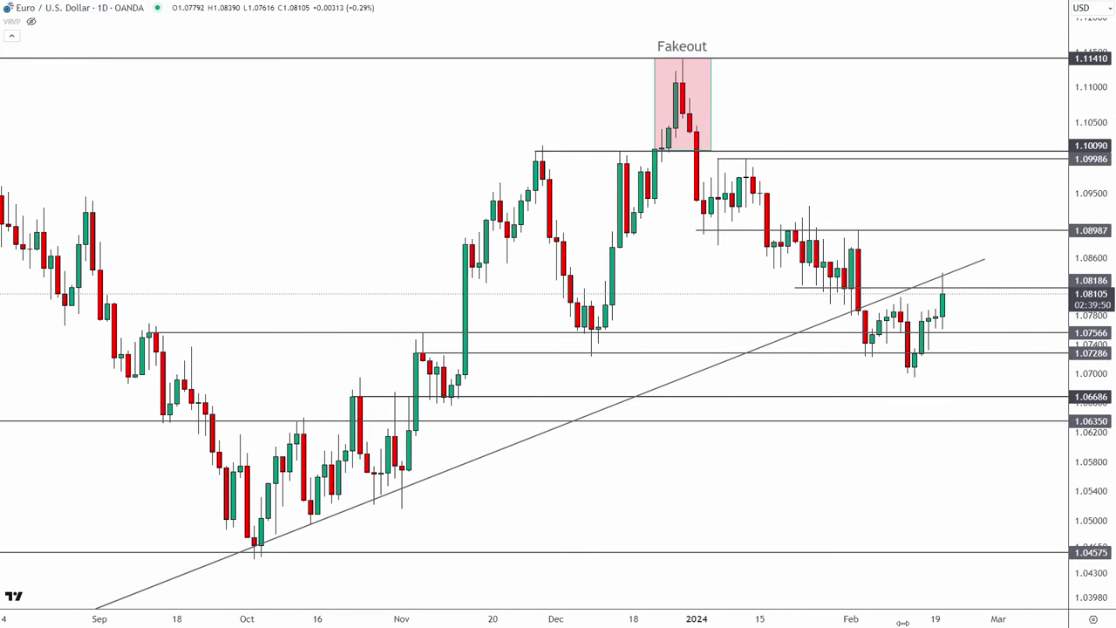
{"action": "scroll", "coordinate": [914, 314], "scroll_direction": "up", "scroll_amount": 3}
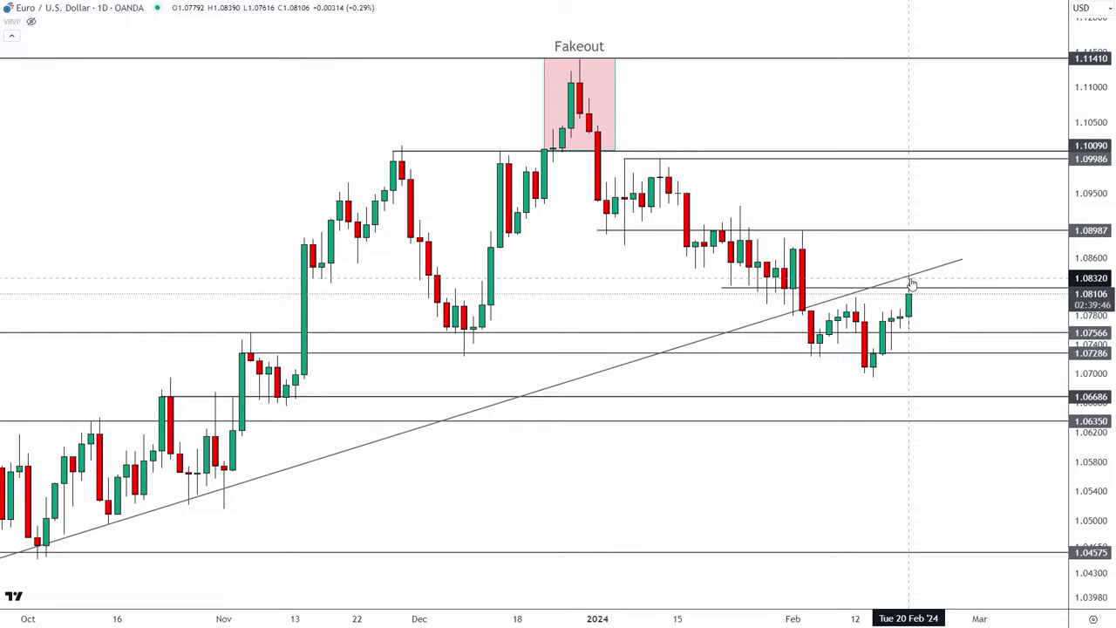
{"action": "scroll", "coordinate": [916, 576], "scroll_direction": "down", "scroll_amount": 5}
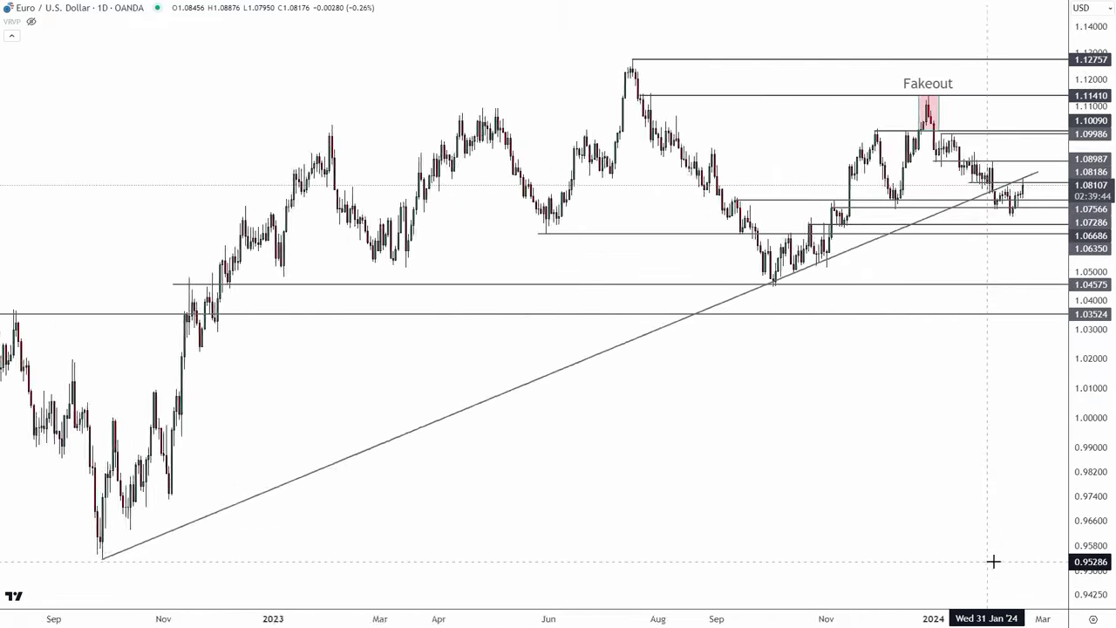
{"action": "scroll", "coordinate": [995, 561], "scroll_direction": "down", "scroll_amount": 2}
{"action": "left_click_drag", "start_coordinate": [930, 509], "coordinate": [847, 482]}
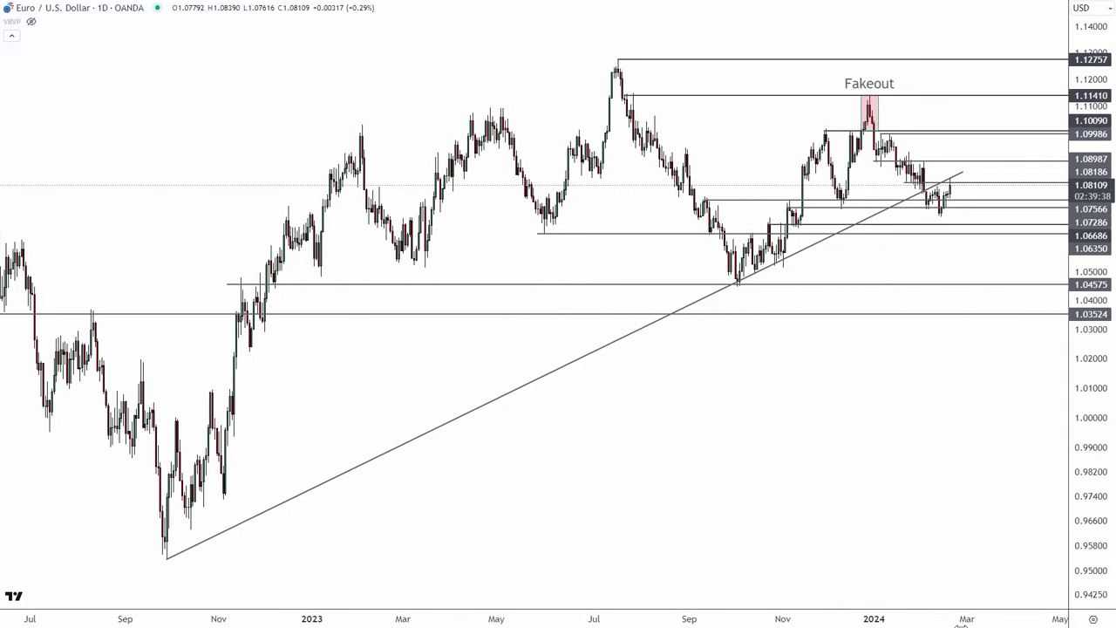
{"action": "scroll", "coordinate": [785, 524], "scroll_direction": "up", "scroll_amount": 8}
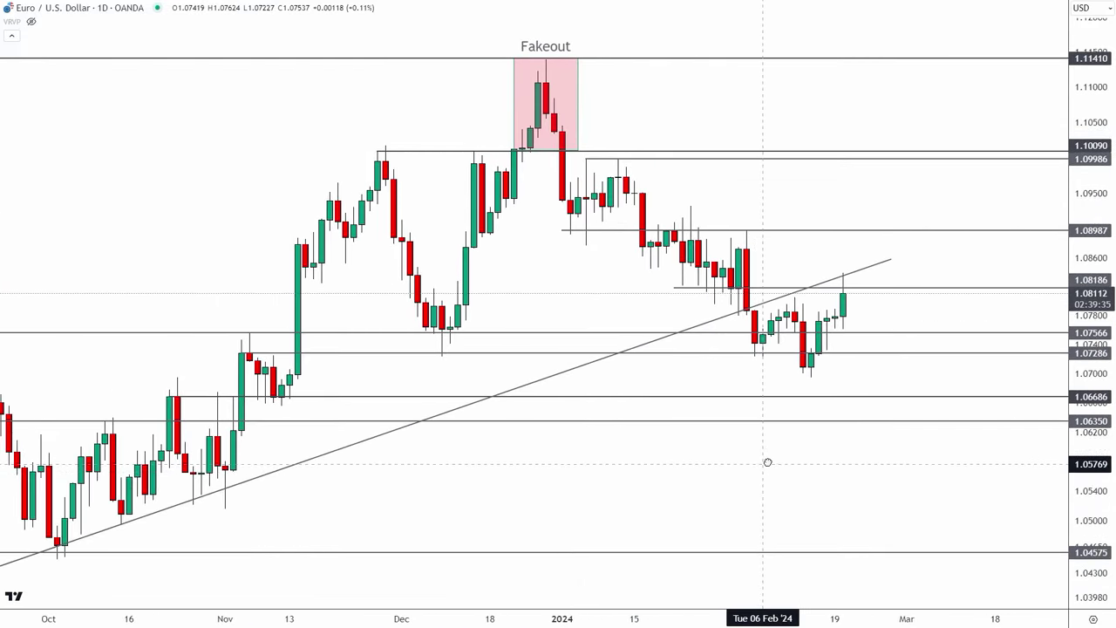
{"action": "left_click_drag", "start_coordinate": [768, 462], "coordinate": [869, 456]}
{"action": "left_click_drag", "start_coordinate": [824, 625], "coordinate": [862, 624]}
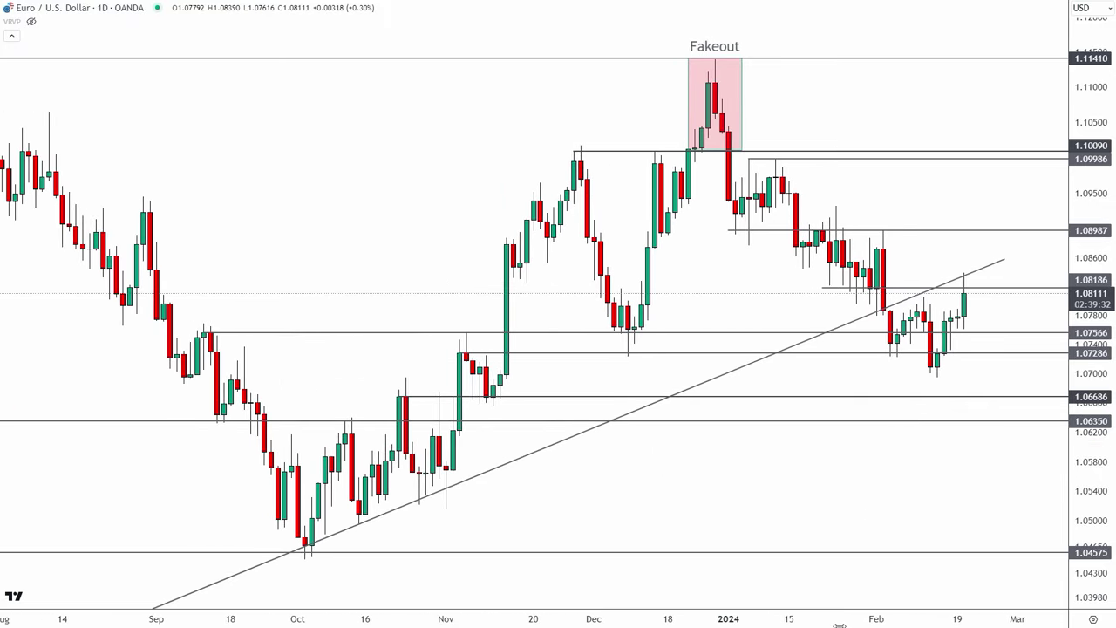